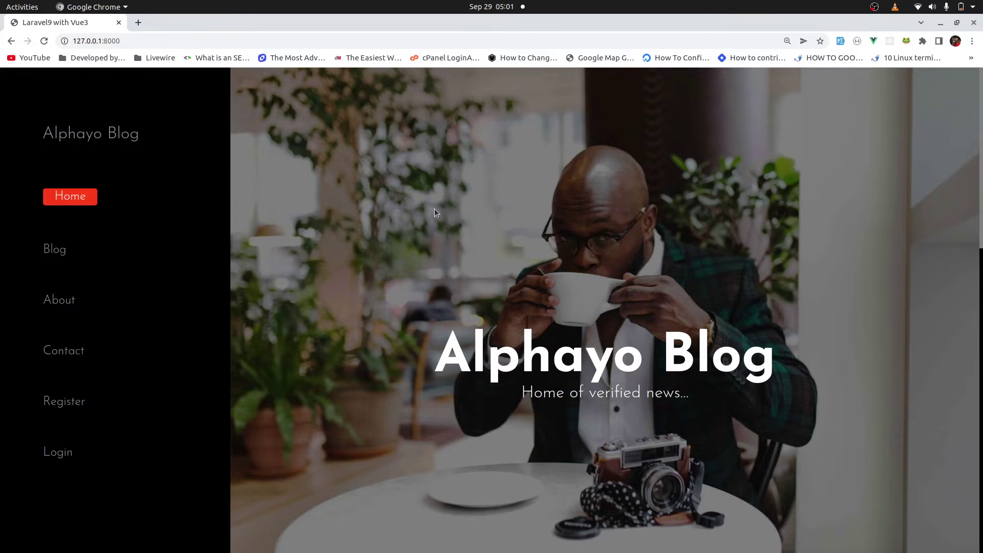
Scroll the home page past the hero banner to the Latest Blog Posts cards and footer
scroll(364, 236, "down", 10)
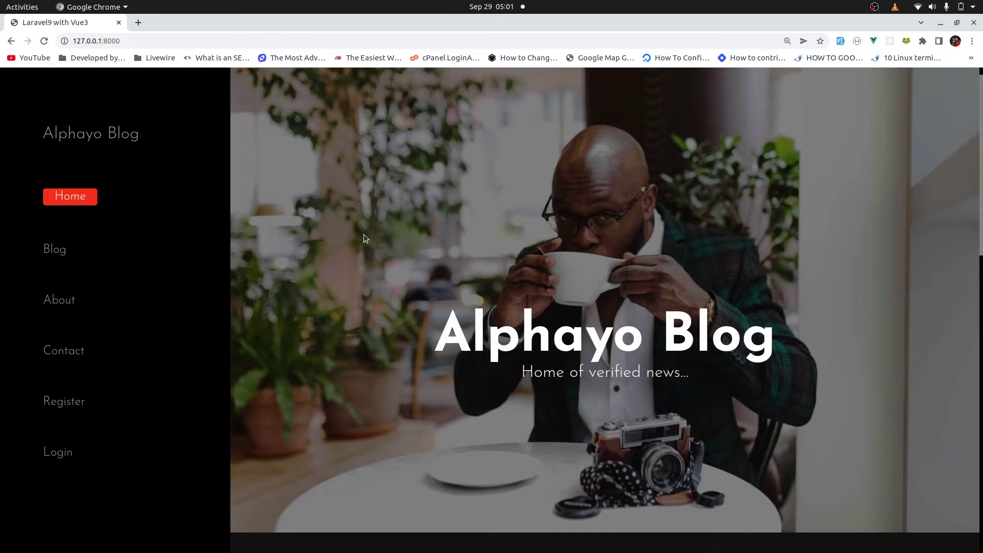
scroll(363, 236, "down", 7)
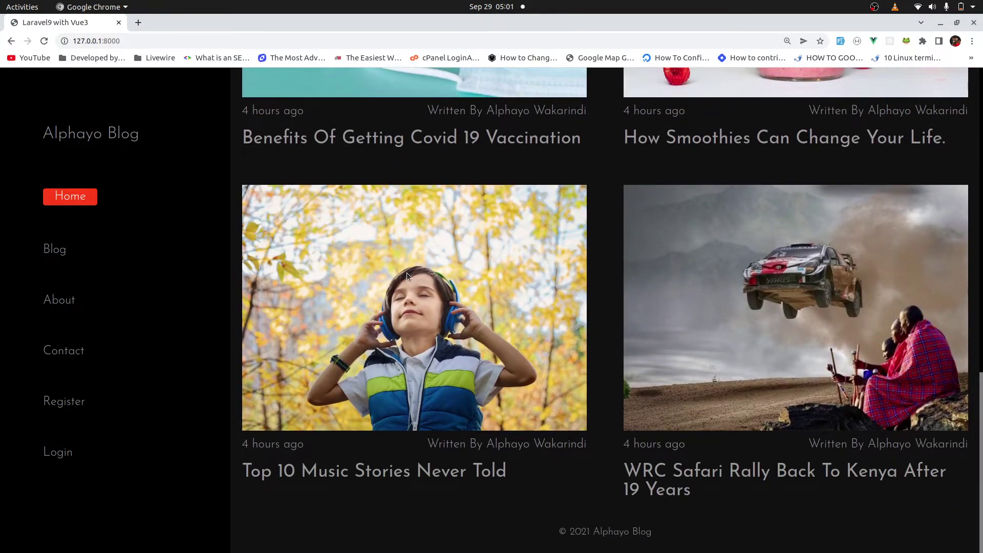
Open the WRC Safari Rally Back To Kenya article, then its related FIFA World Cup 2022 Fixtures post
left_click(669, 468)
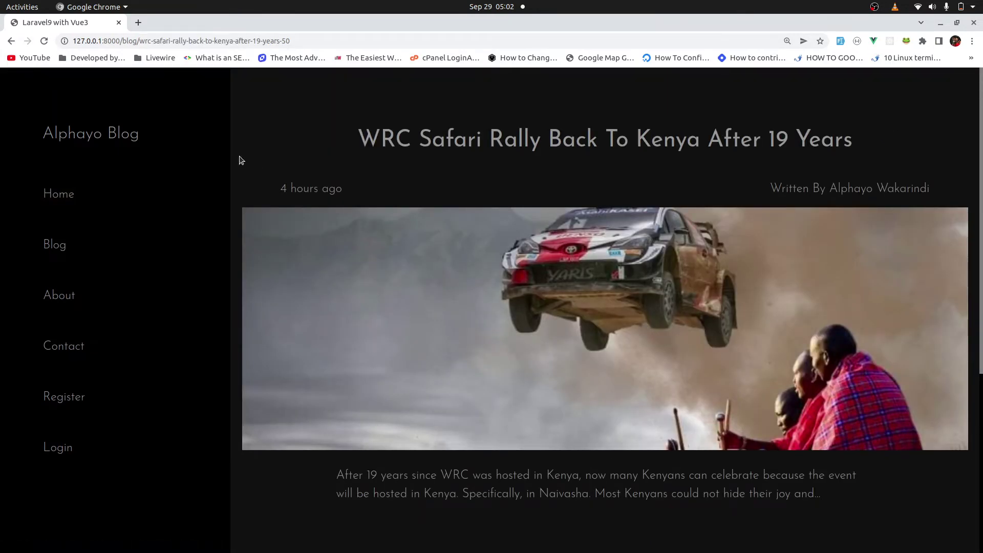
left_click_drag(141, 41, 290, 41)
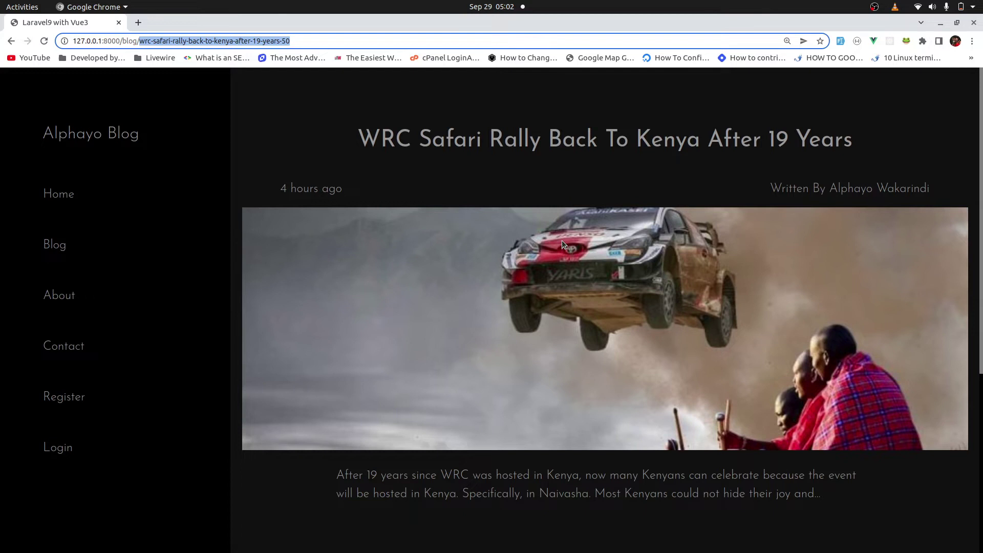
left_click_drag(982, 94, 980, 276)
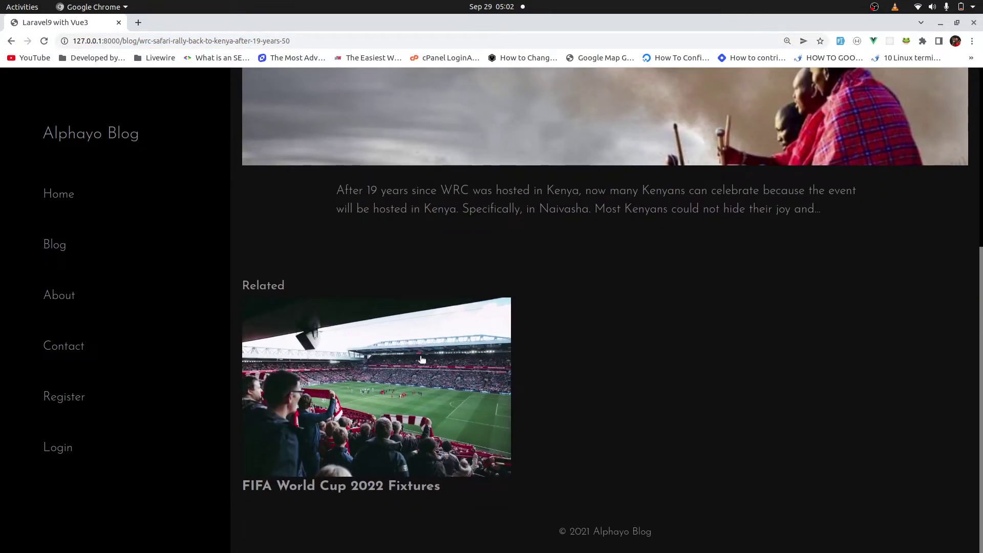
left_click(412, 380)
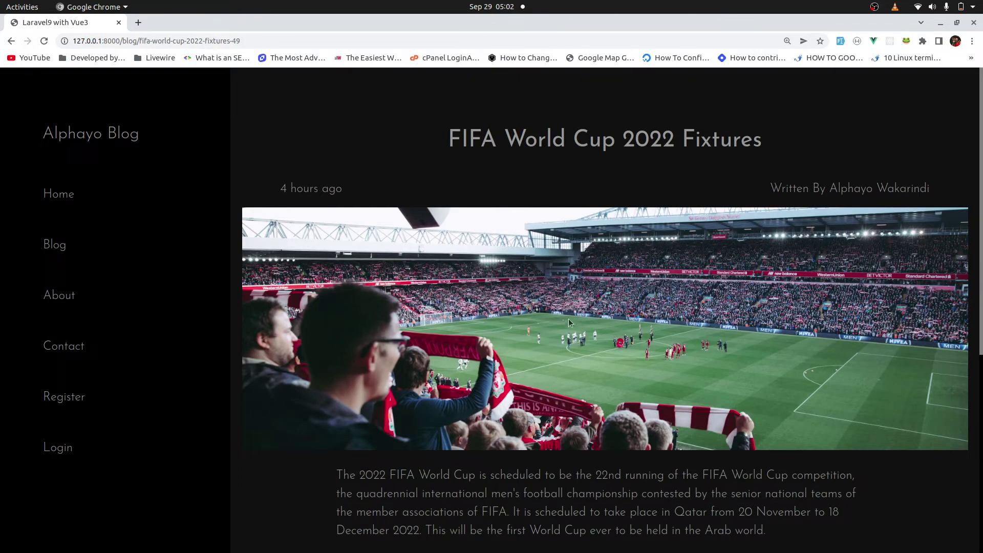
Open All Blog Posts, go to page 2, step back with Previous, then return to page 1
left_click(62, 248)
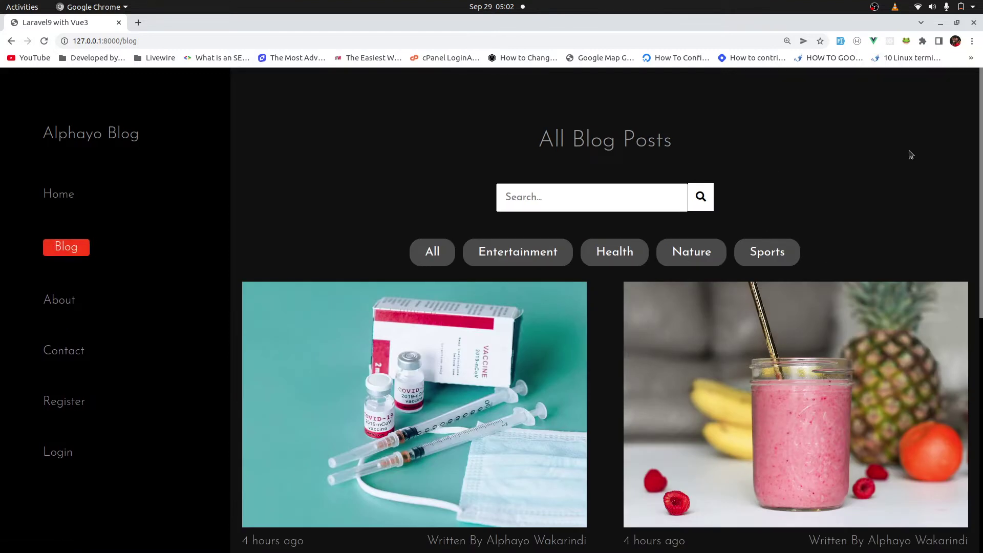
scroll(686, 514, "down", 8)
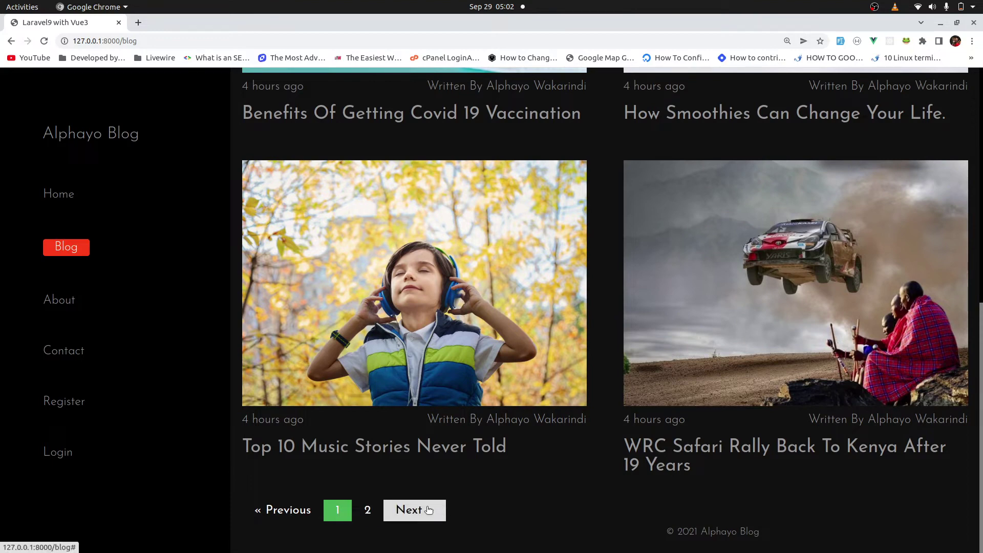
left_click(368, 510)
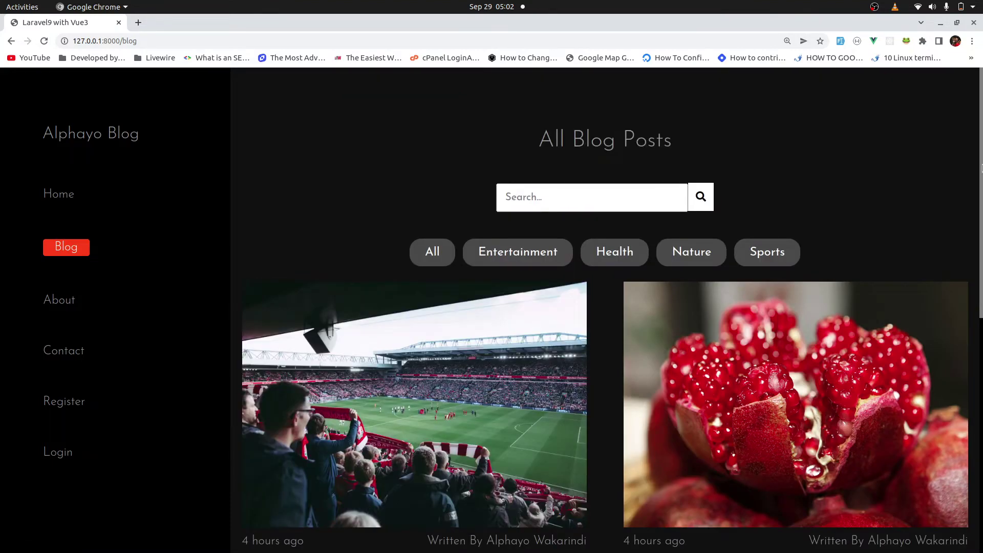
left_click_drag(981, 202, 976, 495)
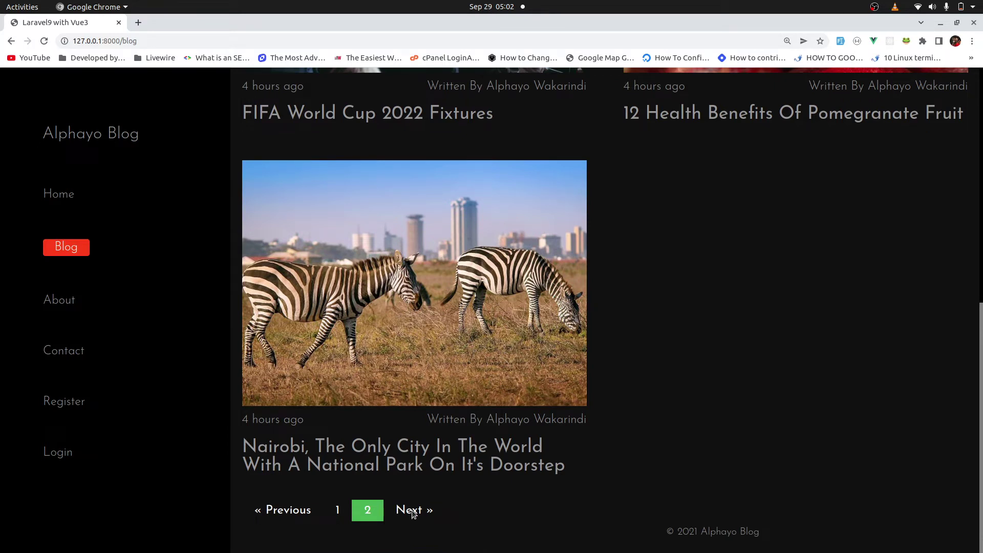
left_click(304, 515)
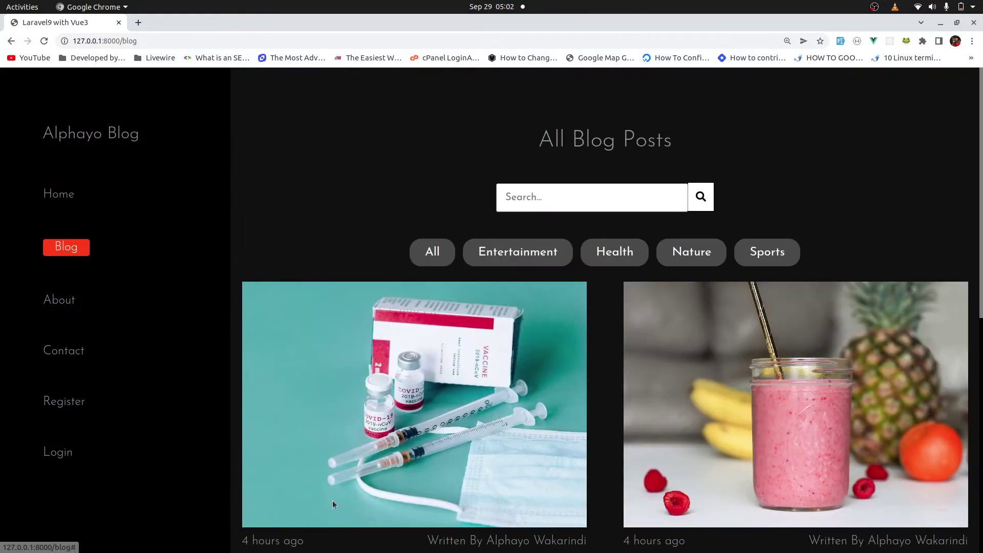
left_click_drag(982, 188, 979, 497)
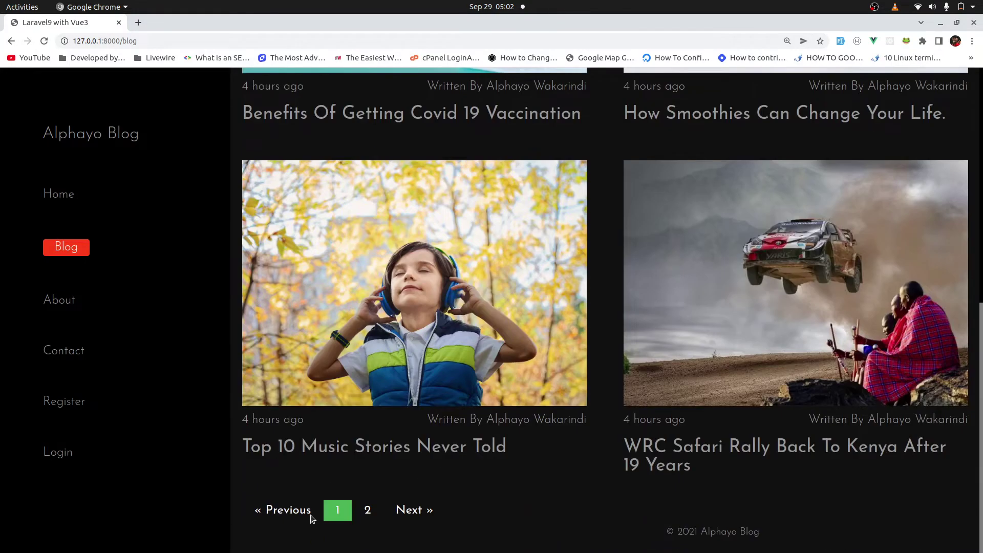
left_click(336, 508)
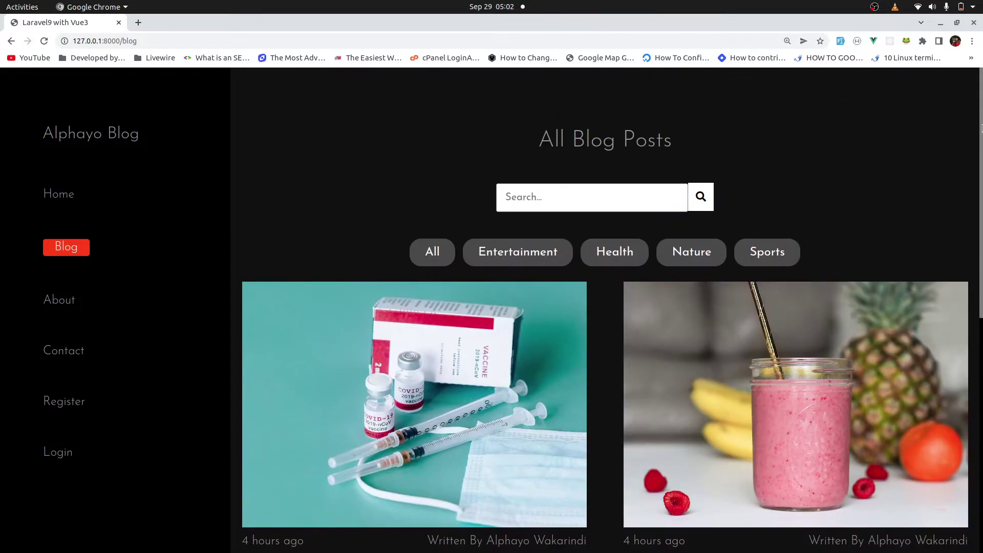
Search posts for 'national', open the FIFA World Cup 2022 Fixtures article and find 'national' in it
left_click(548, 199)
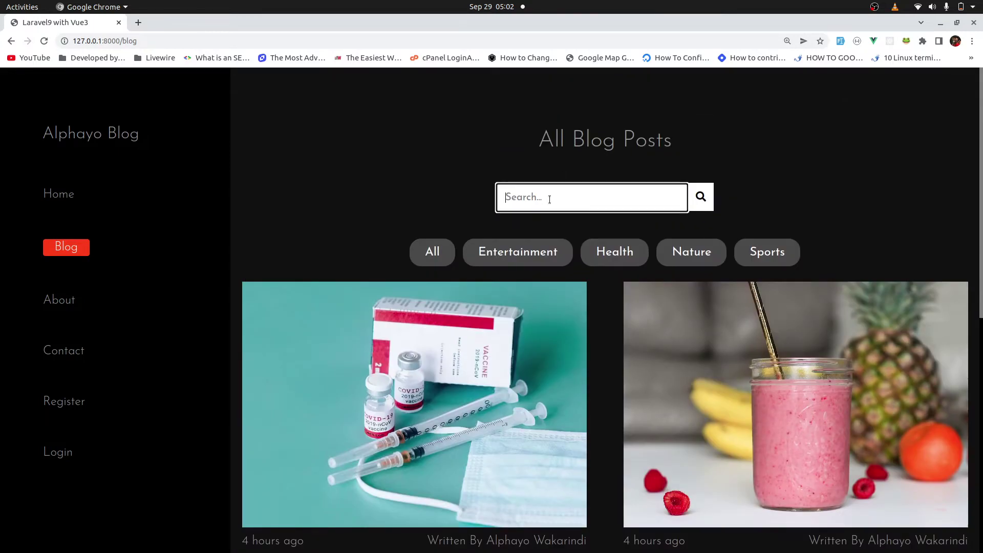
type("national")
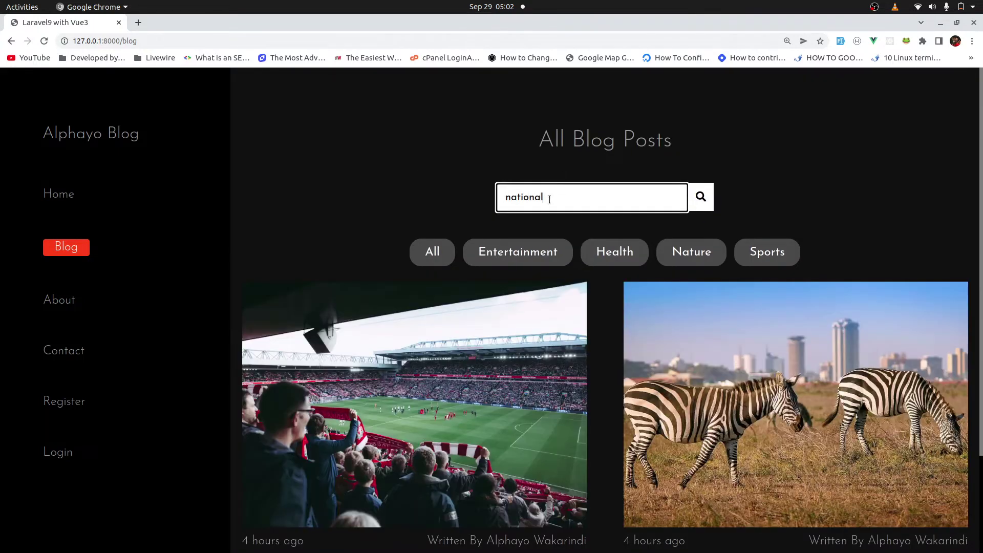
scroll(982, 279, "down", 3)
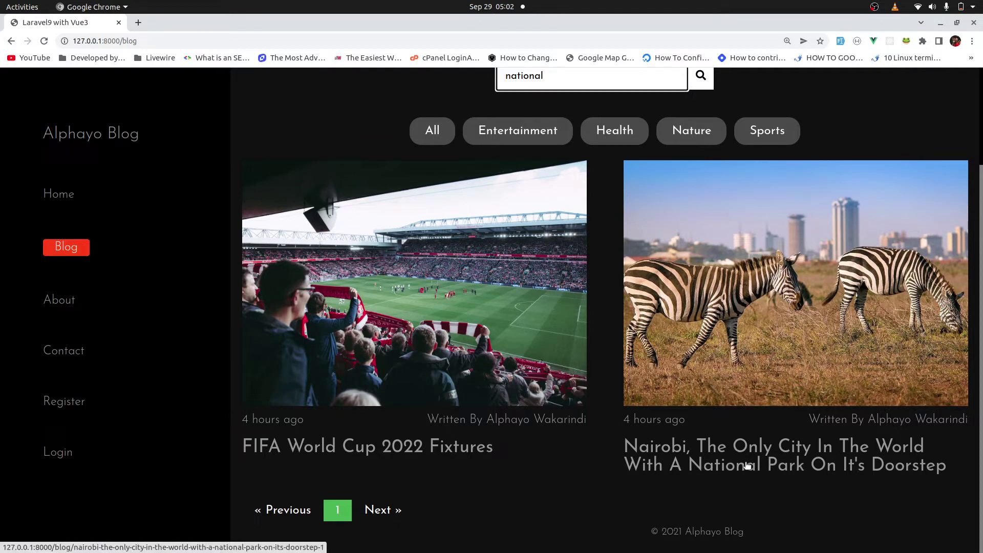
left_click(401, 447)
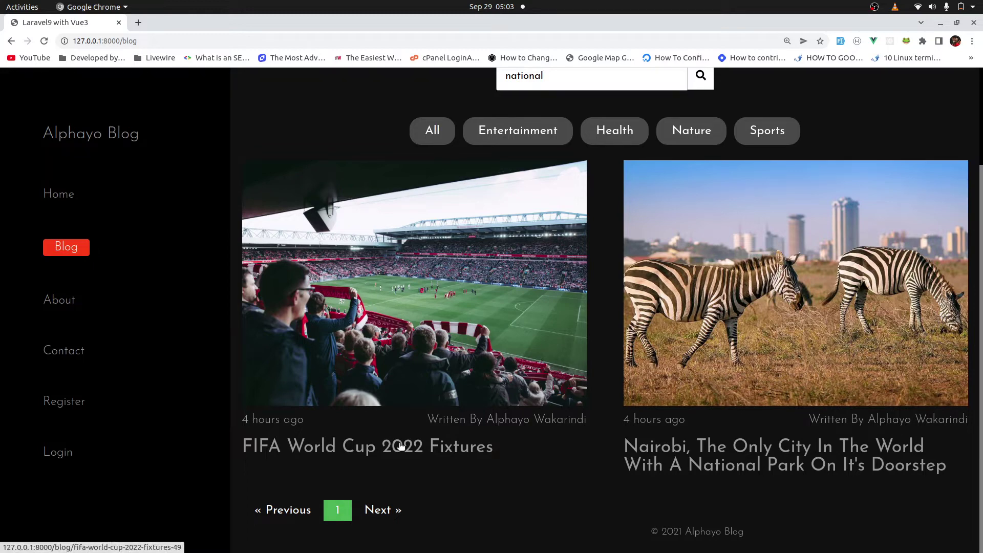
key("ctrl+f")
type("national")
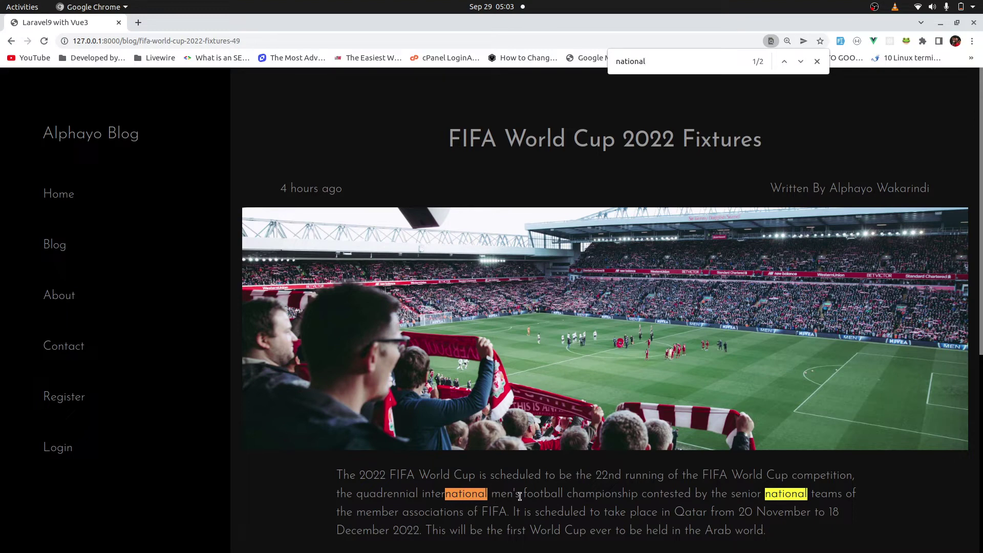
Back on All Blog Posts, search 'bdbdn' to get no match, then clear the search
left_click(64, 244)
left_click(611, 197)
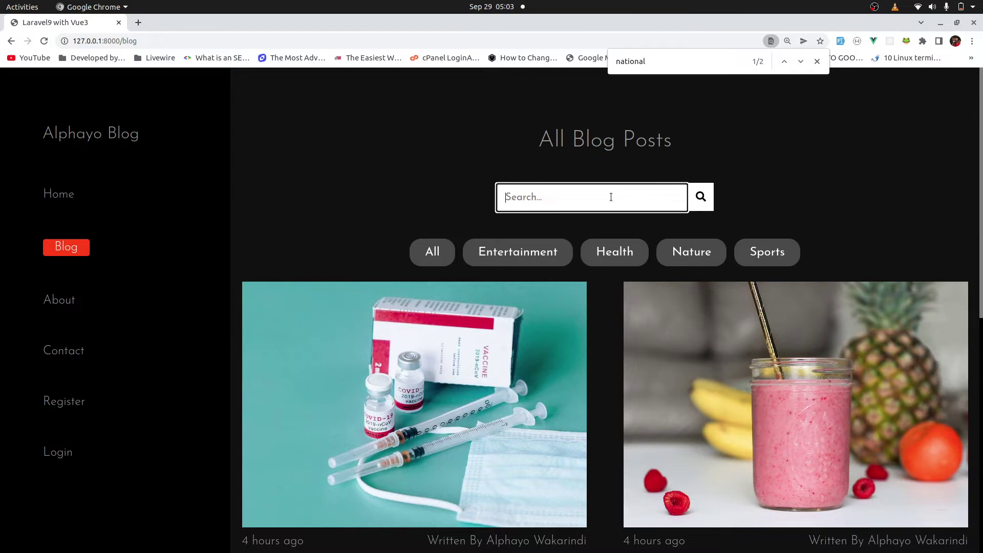
type("bdbdn")
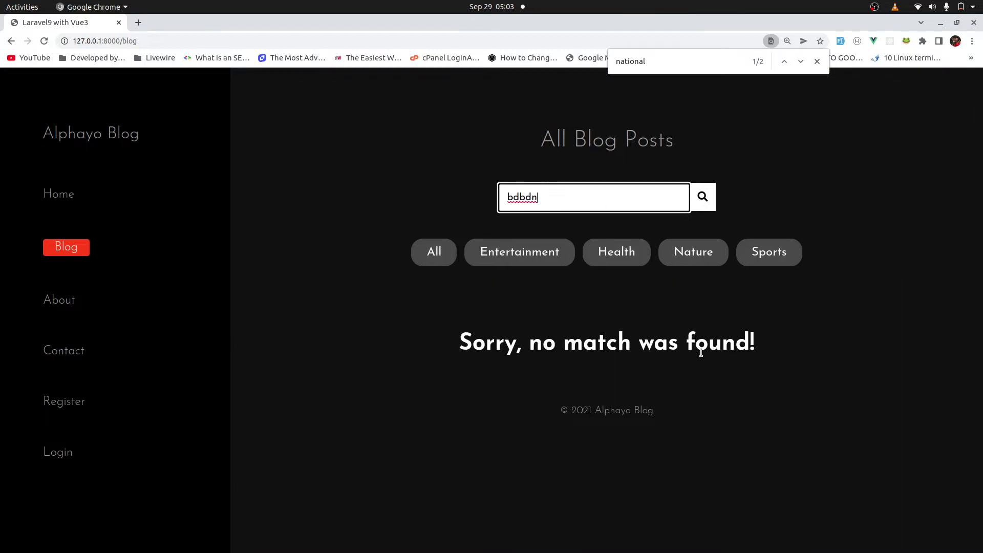
key("BackSpace")
key("BackSpace")
key("BackSpace")
key("BackSpace")
key("BackSpace")
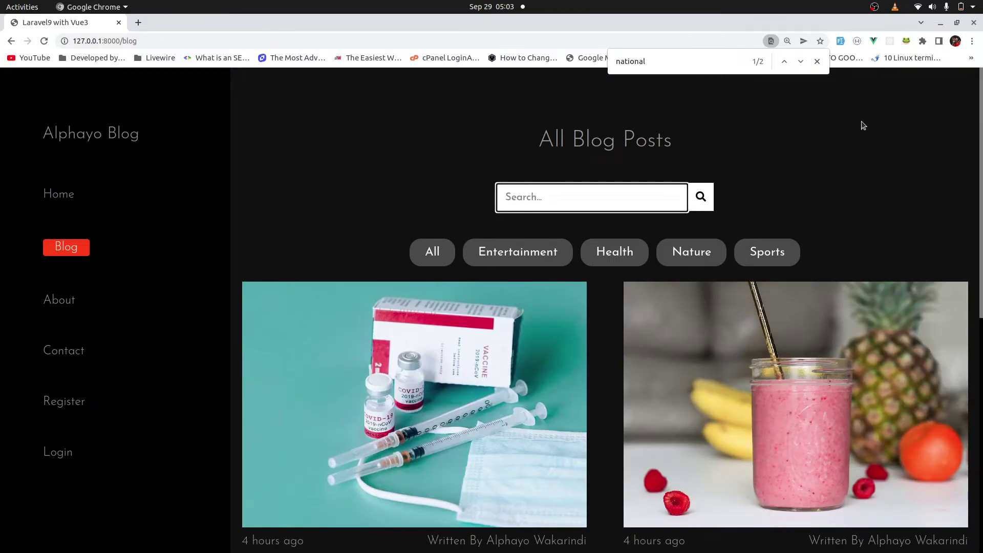
Filter the listing by Sports, Nature and Entertainment, then show All categories again
left_click(818, 62)
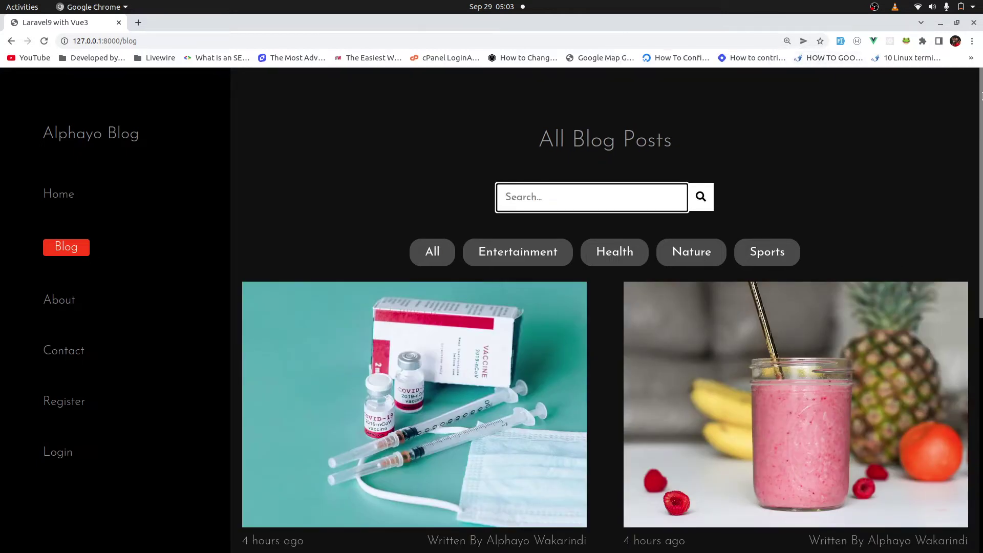
scroll(950, 159, "down", 2)
left_click(768, 159)
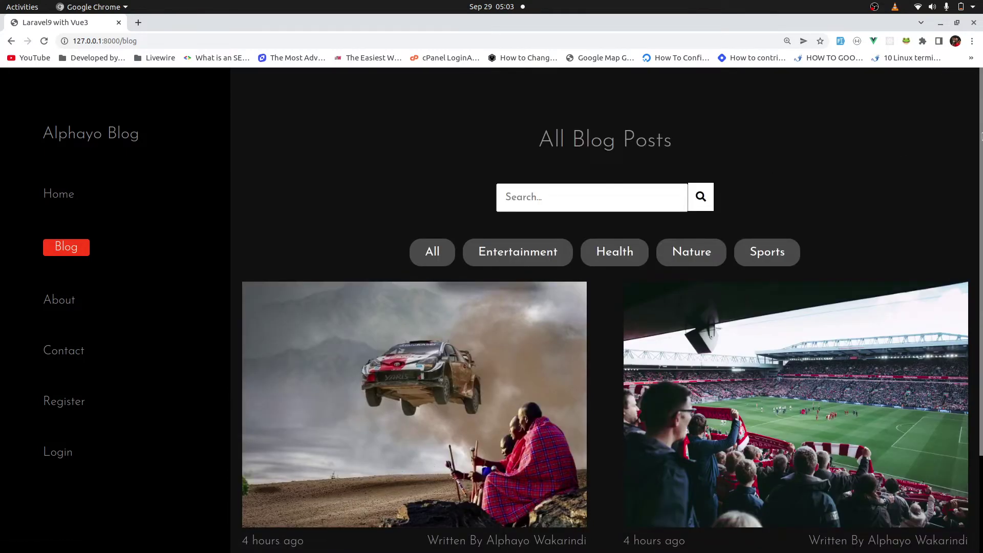
scroll(982, 143, "down", 2)
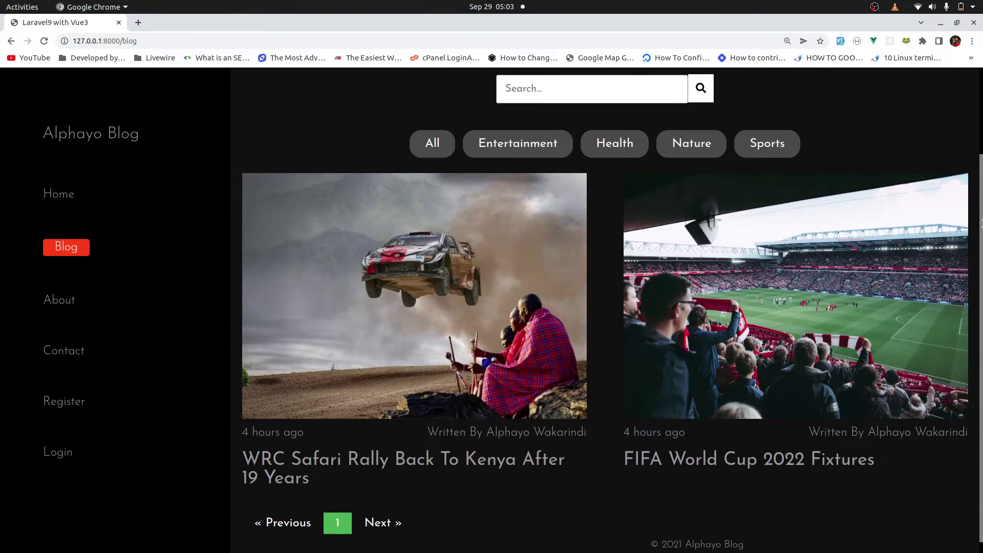
left_click(685, 149)
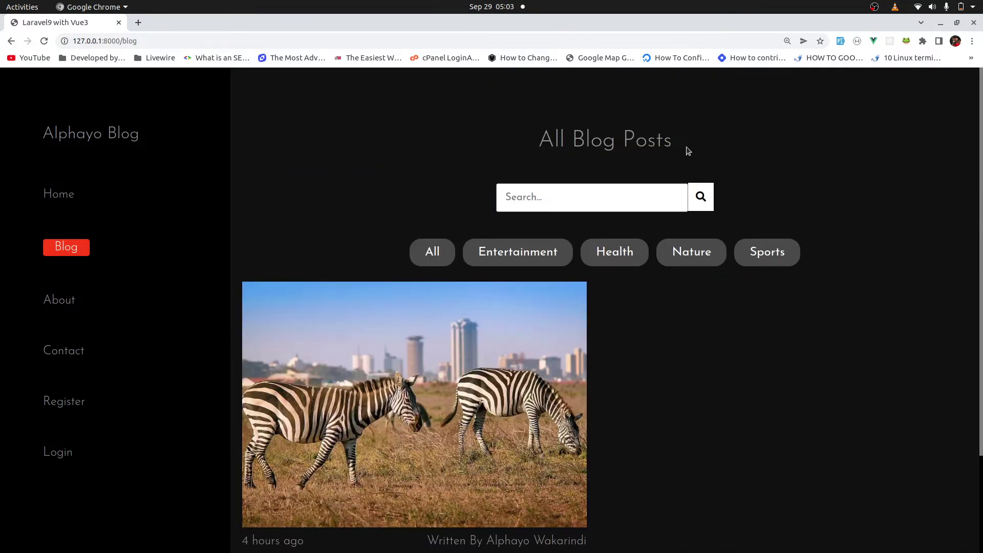
left_click(522, 256)
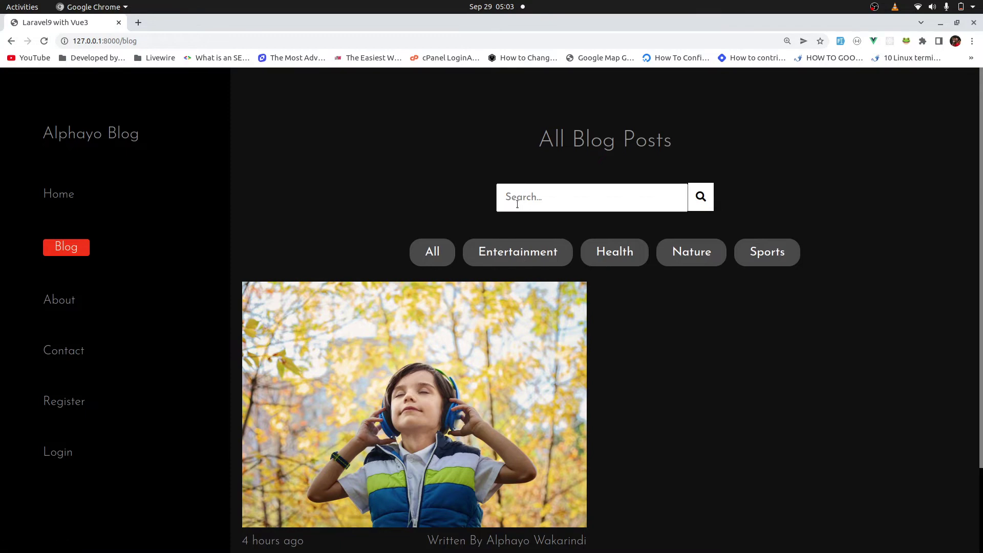
left_click(437, 252)
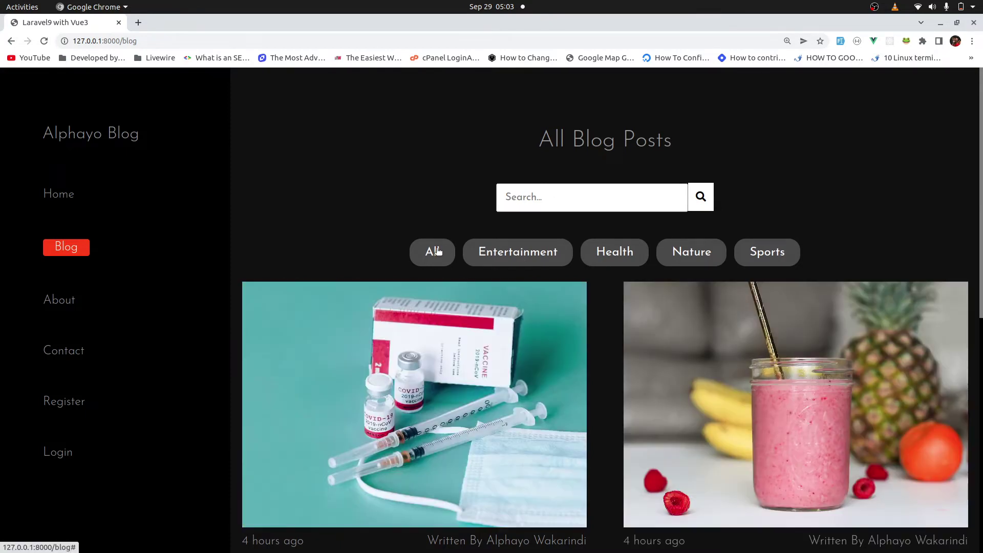
scroll(981, 376, "down", 5)
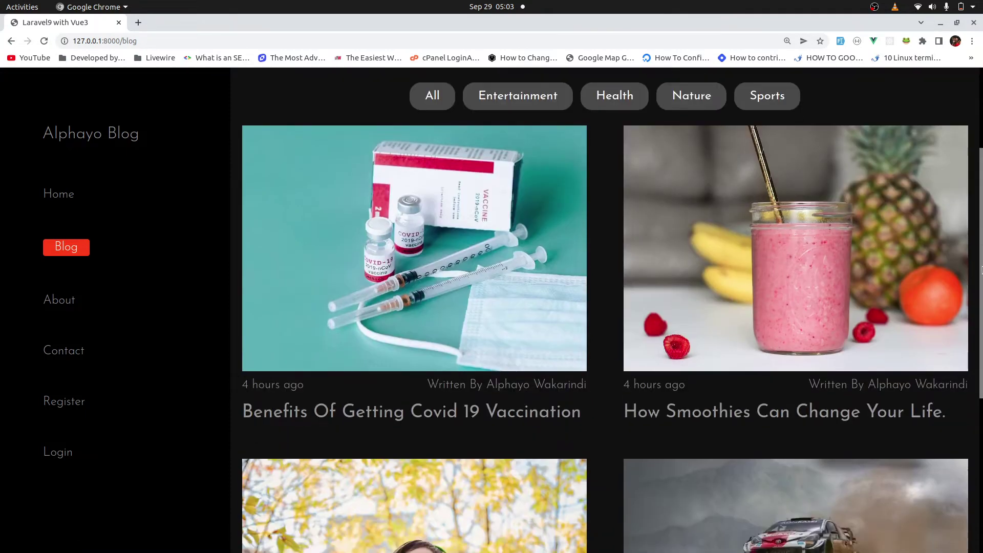
left_click_drag(981, 375, 981, 246)
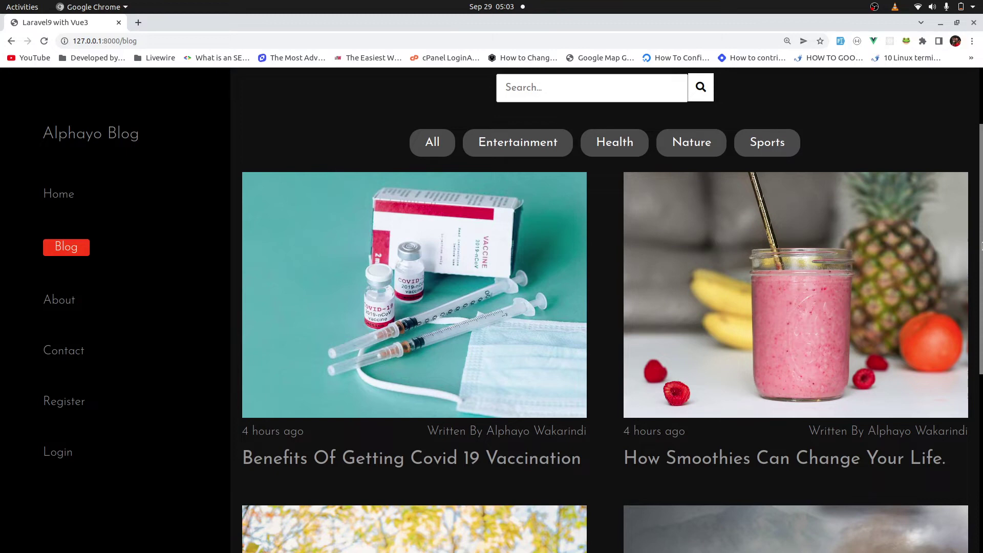
Visit the About page, then the Contact page with its Get in Touch form
left_click(66, 300)
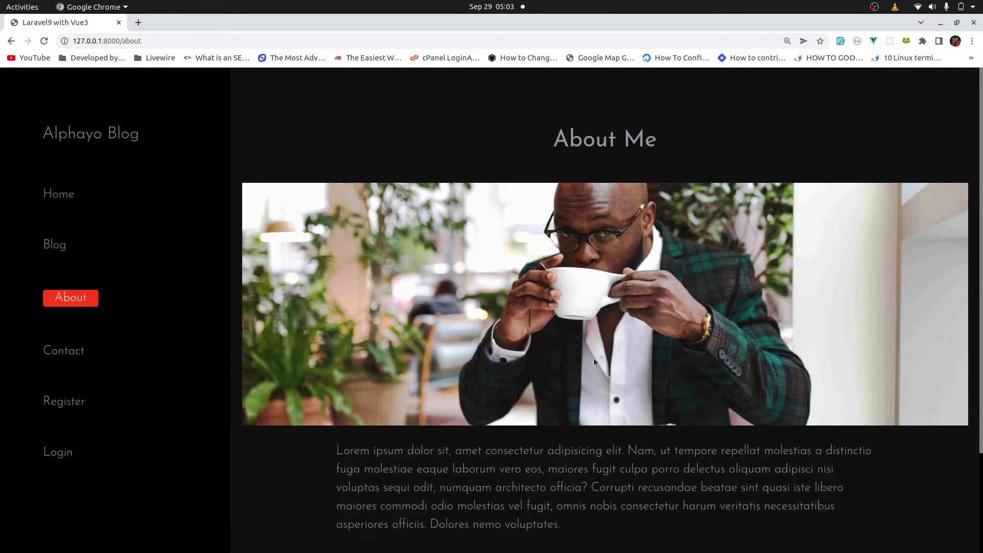
left_click(61, 352)
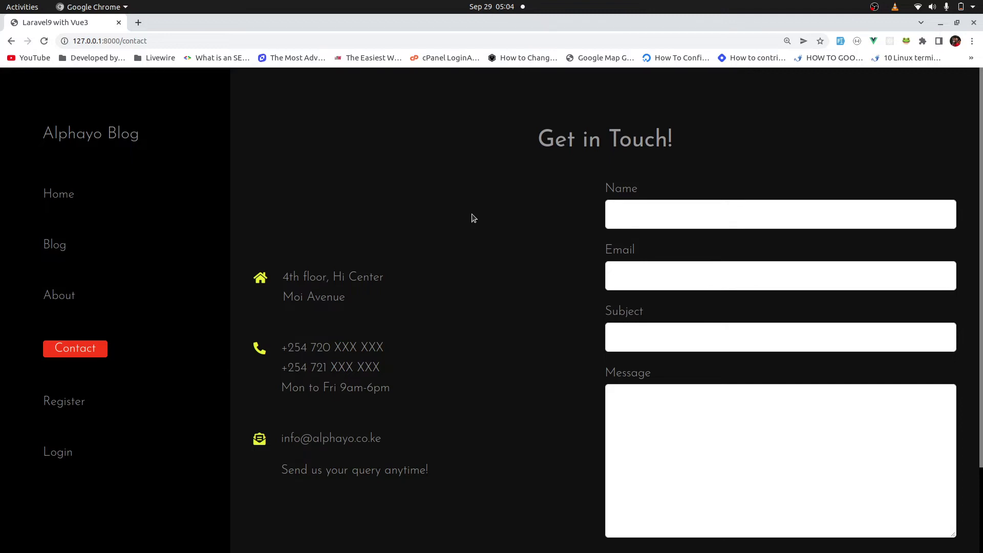
Test empty sign-up validation, then register with autofilled details and a longer pasted matching password
left_click(71, 405)
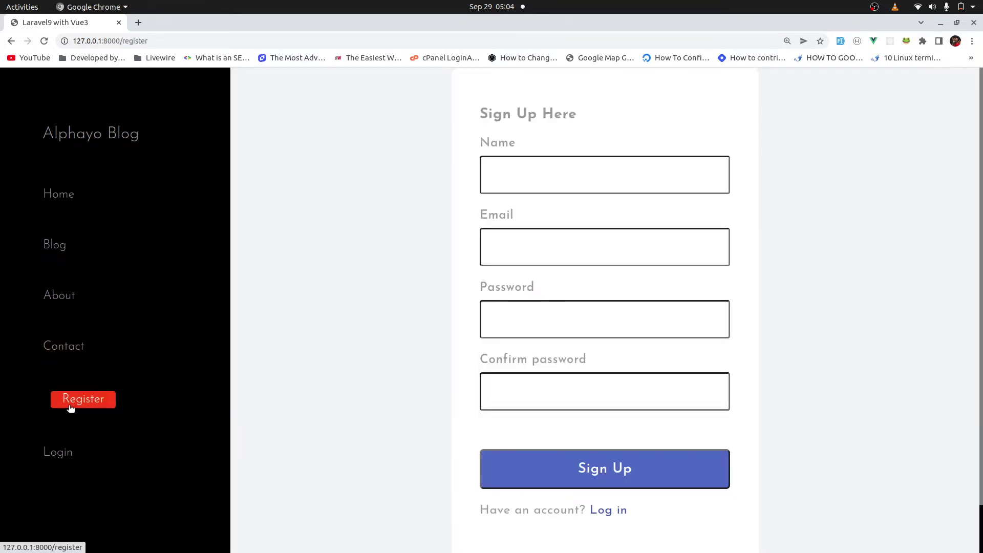
left_click(672, 481)
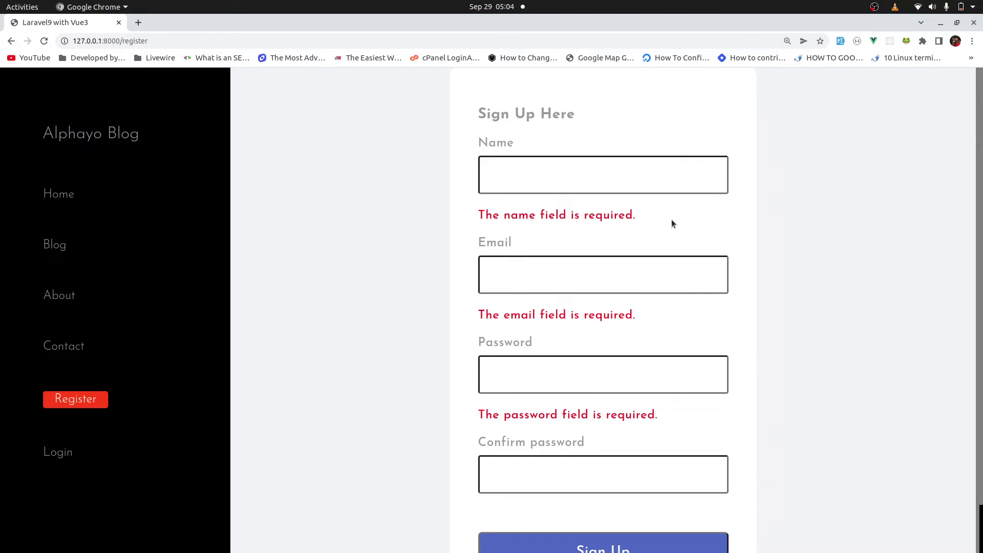
left_click(840, 41)
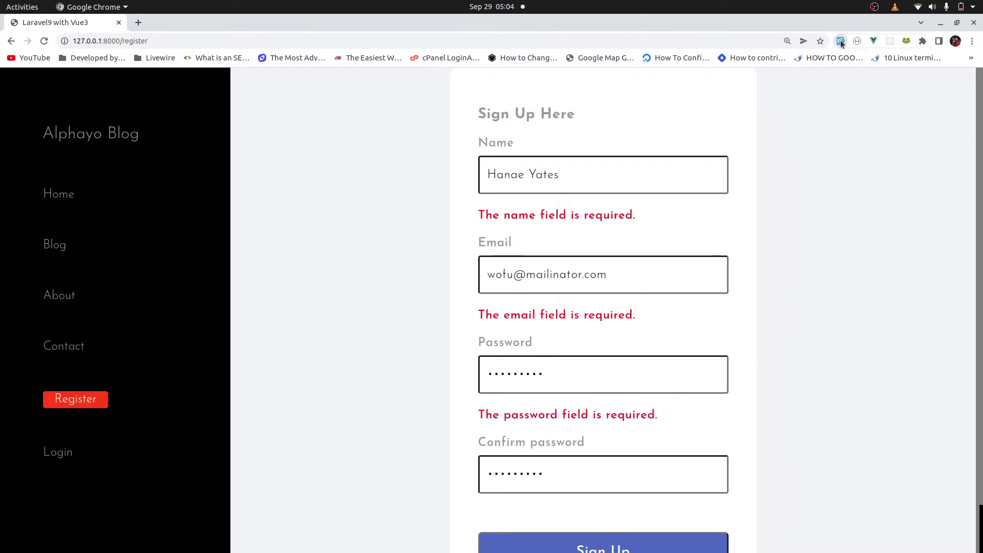
triple_click(534, 279)
key("ctrl+c")
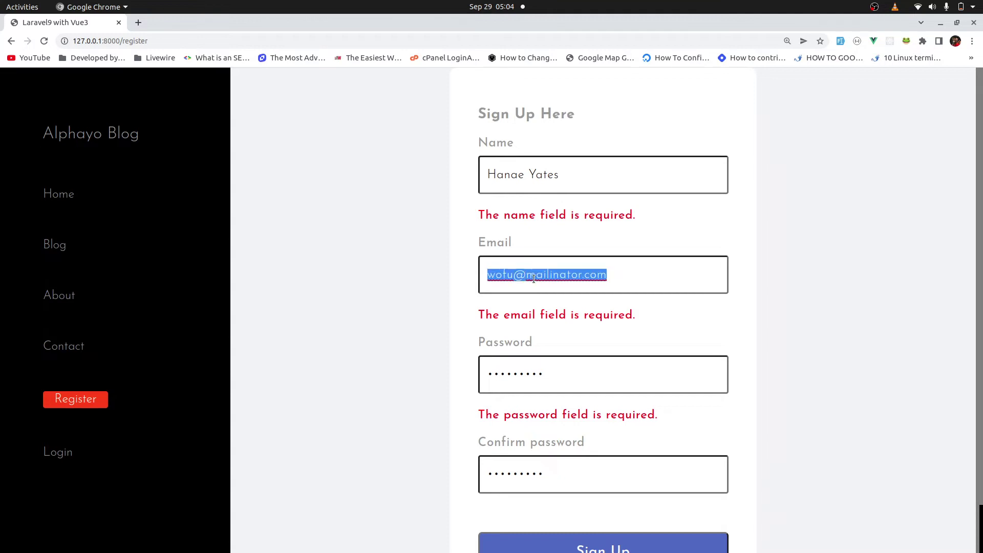
double_click(507, 386)
key("ctrl+v")
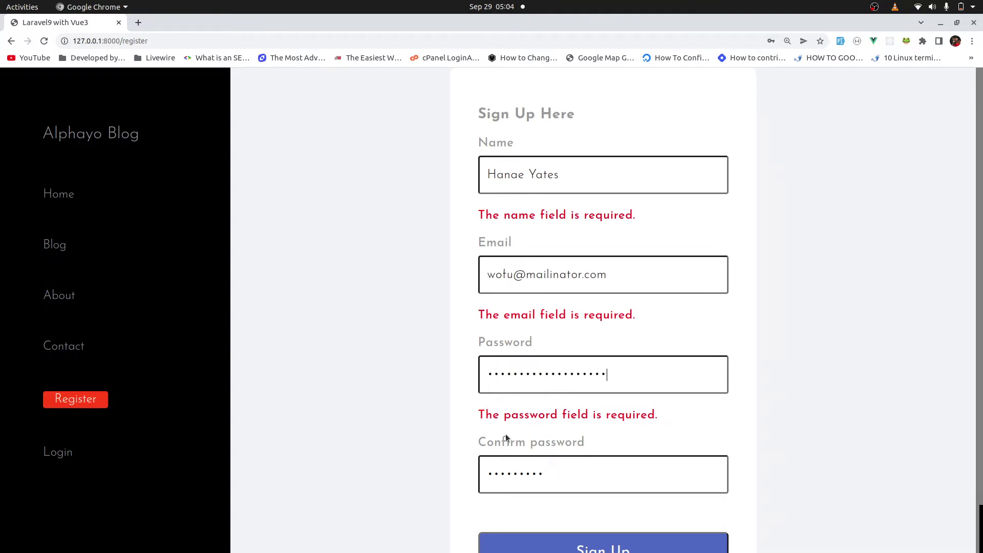
double_click(505, 468)
key("ctrl+v")
left_click(564, 549)
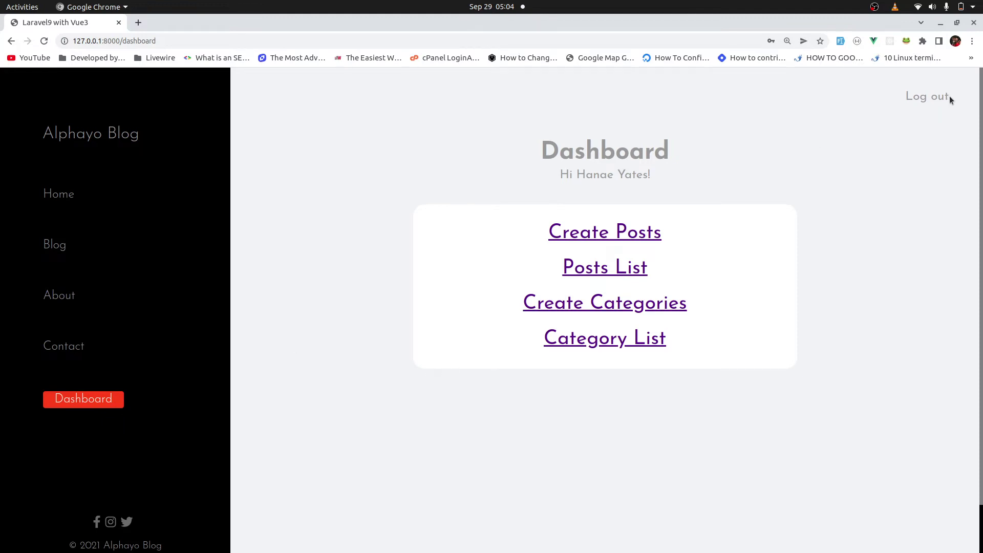
Log out and confirm an empty login form is rejected as required
left_click(919, 98)
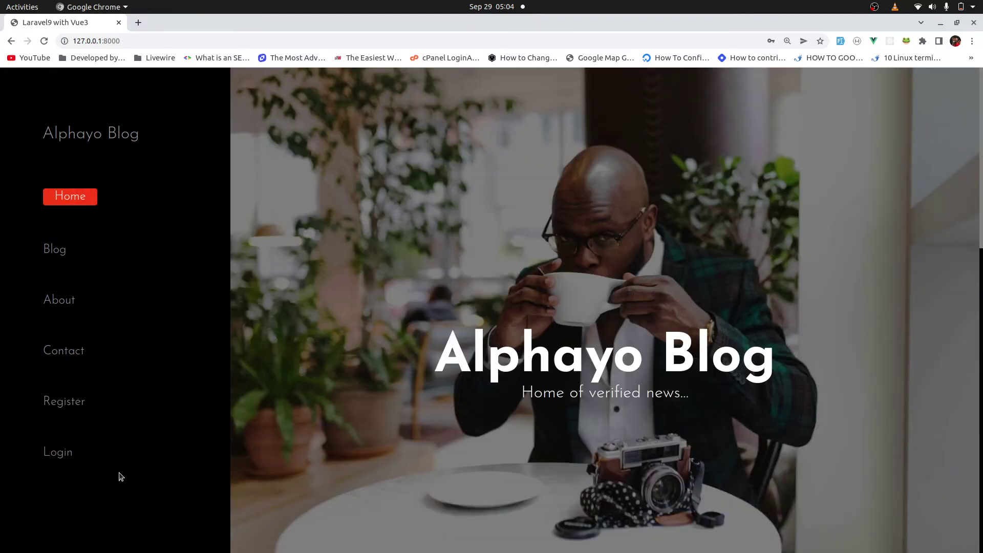
left_click(60, 453)
left_click(577, 390)
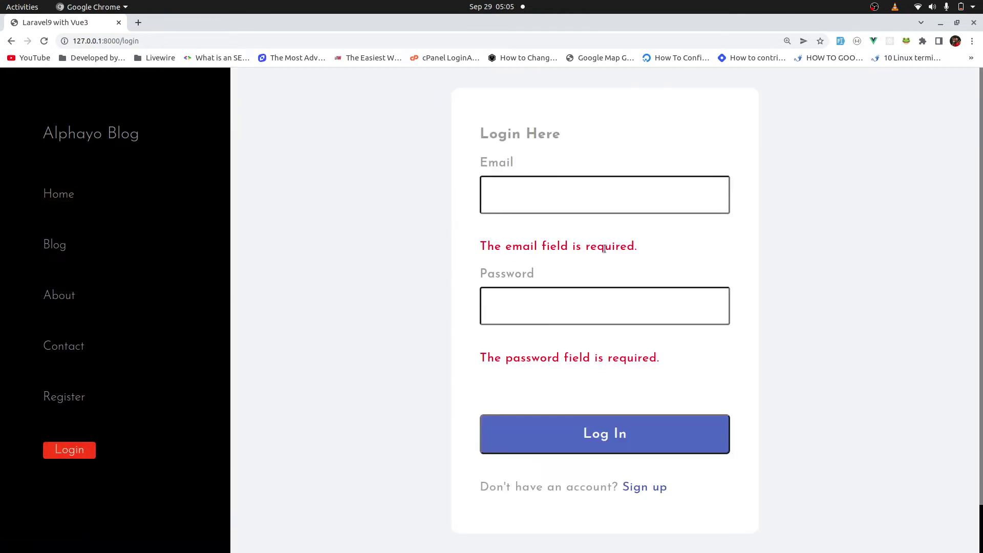
Log back in with the account's e-mail and password and open Create Categories
left_click(568, 197)
key("ctrl+v")
left_click(544, 307)
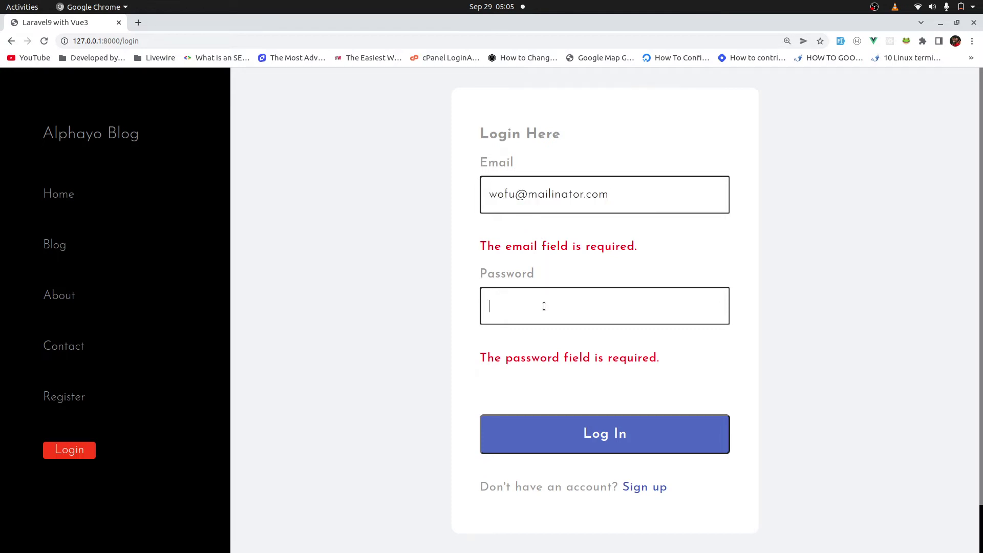
key("ctrl+v")
left_click(638, 423)
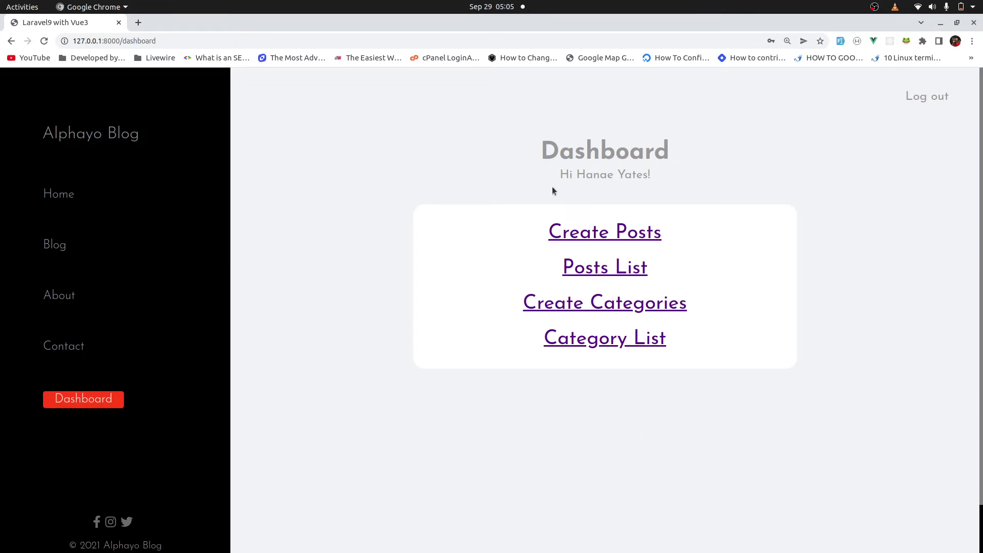
left_click(598, 311)
Confirm an empty category name is rejected, then create the category 'New category'
left_click(442, 254)
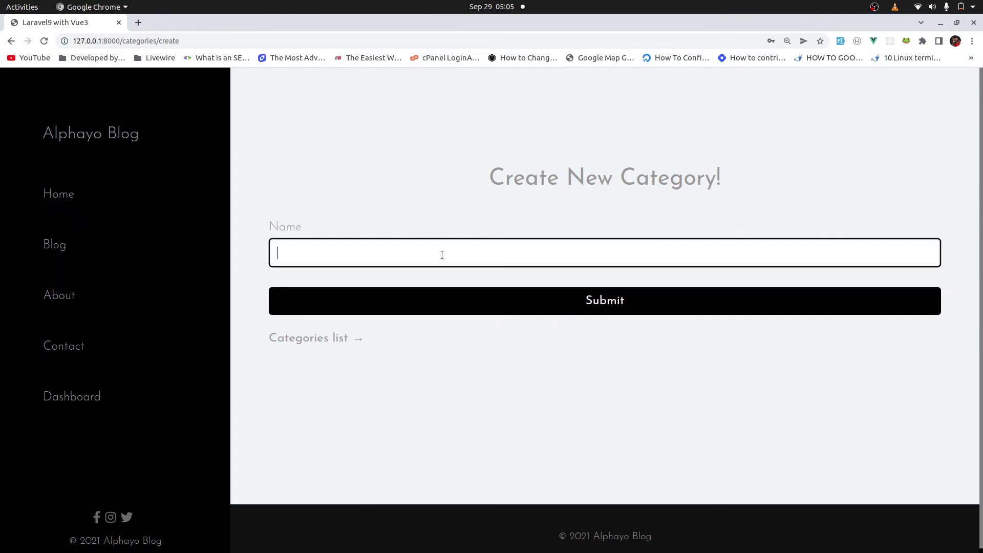
type("new categ")
key("BackSpace")
key("BackSpace")
key("BackSpace")
key("BackSpace")
key("BackSpace")
key("BackSpace")
key("BackSpace")
key("BackSpace")
key("BackSpace")
left_click(494, 307)
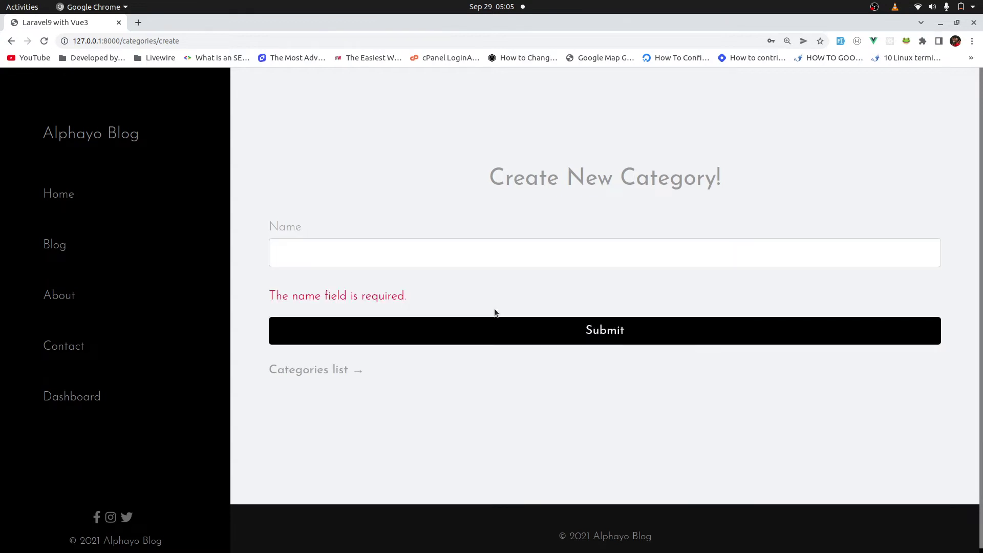
left_click(343, 265)
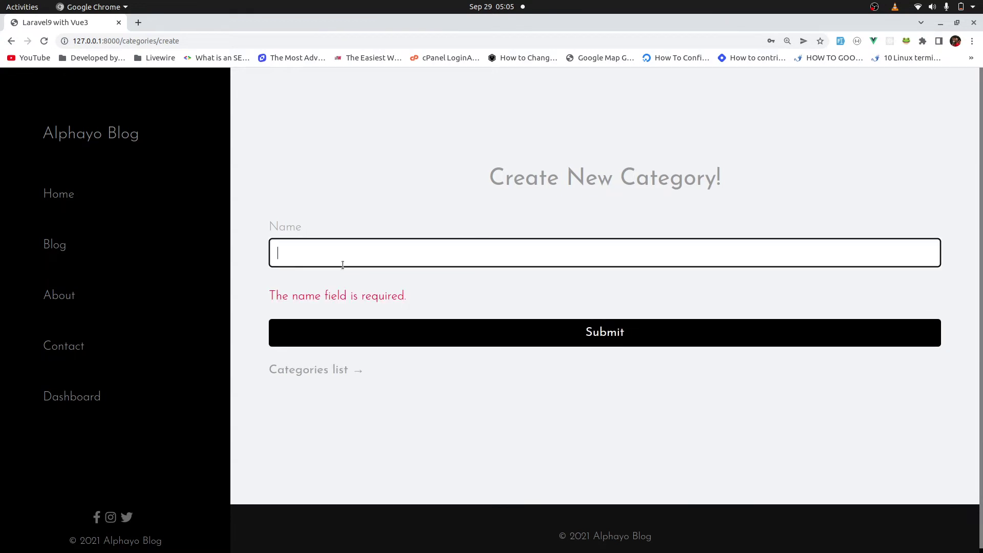
type("Ne")
key("BackSpace")
type("new")
key("BackSpace")
key("BackSpace")
key("BackSpace")
type("ew category")
key("Return")
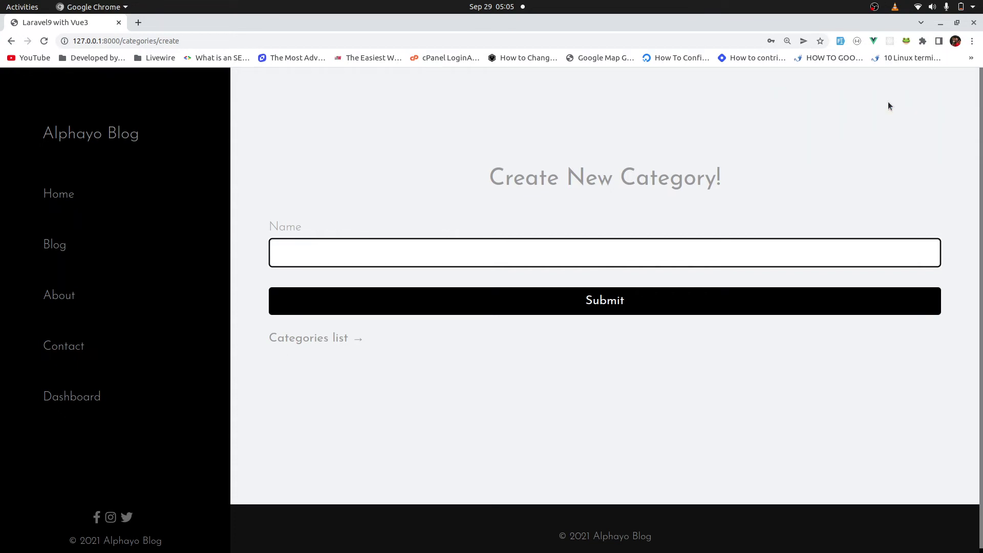
Rename 'New category' to 'New category updated', then delete it from the categories list
left_click(333, 340)
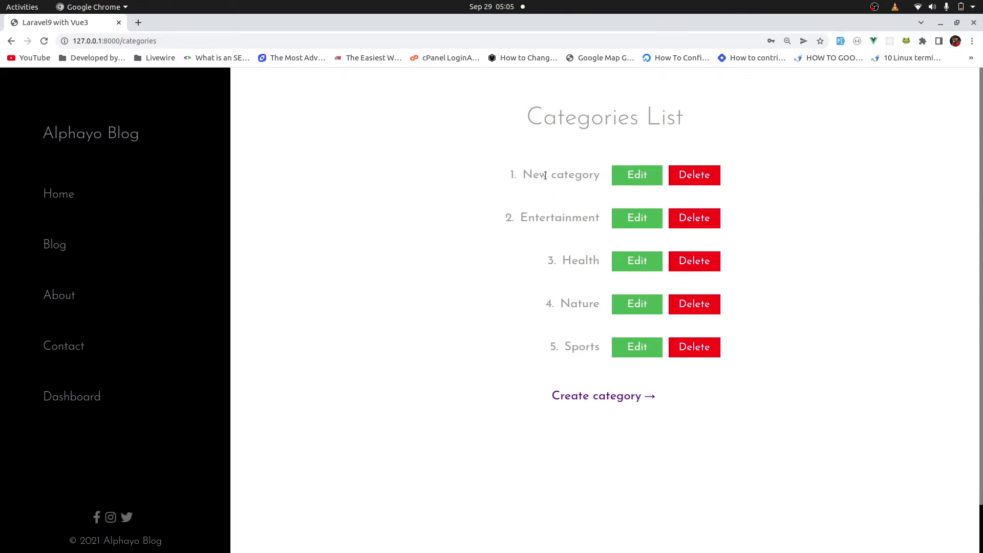
left_click(637, 179)
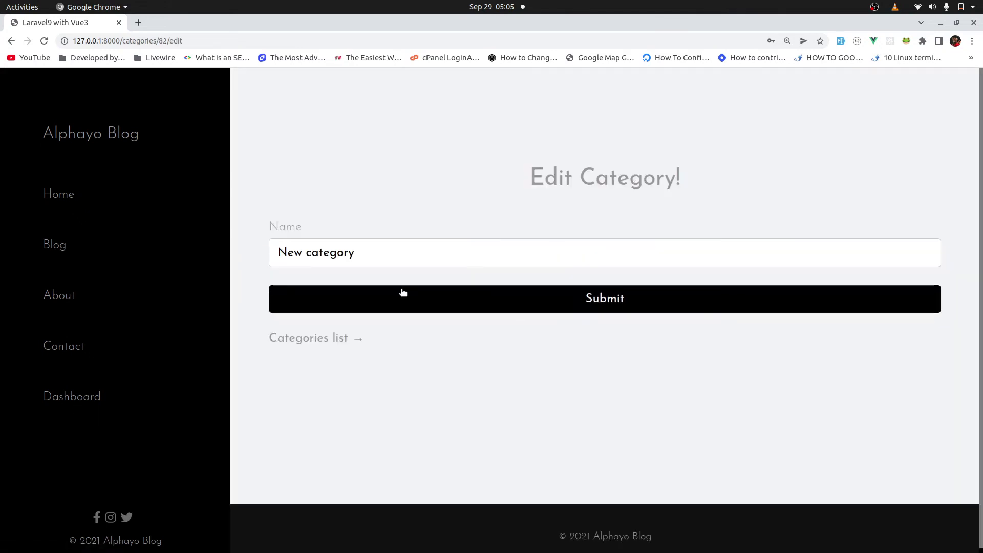
left_click(426, 256)
type("updated")
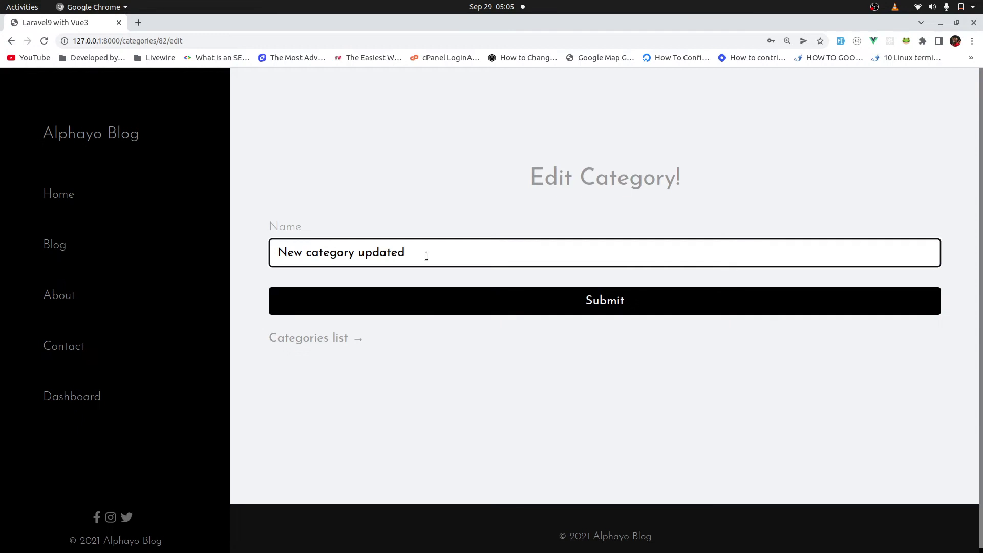
key("Return")
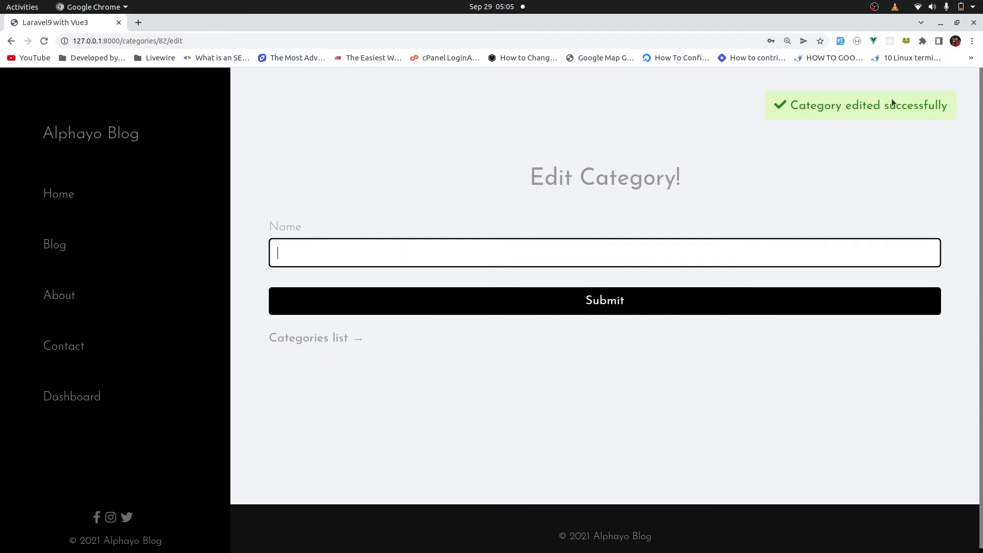
left_click(322, 341)
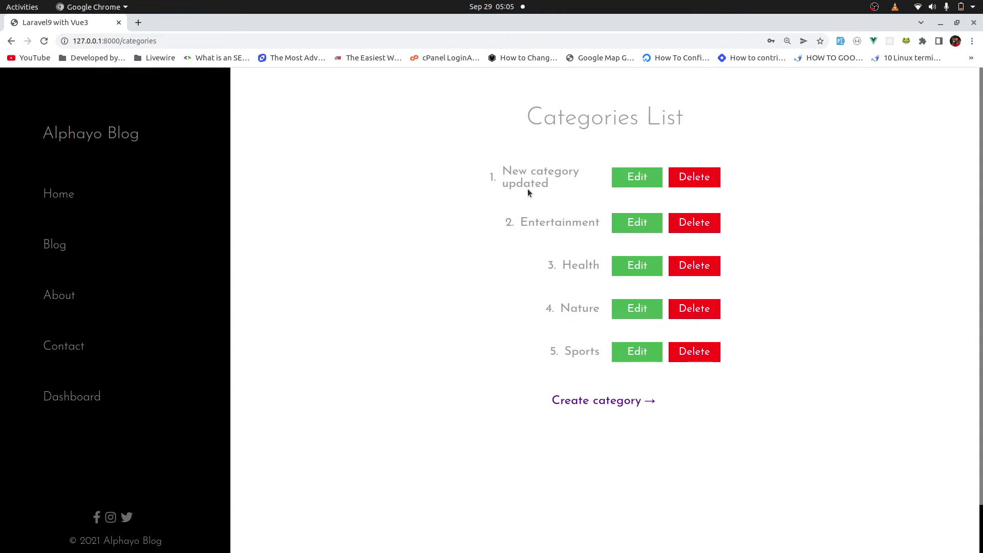
left_click(707, 178)
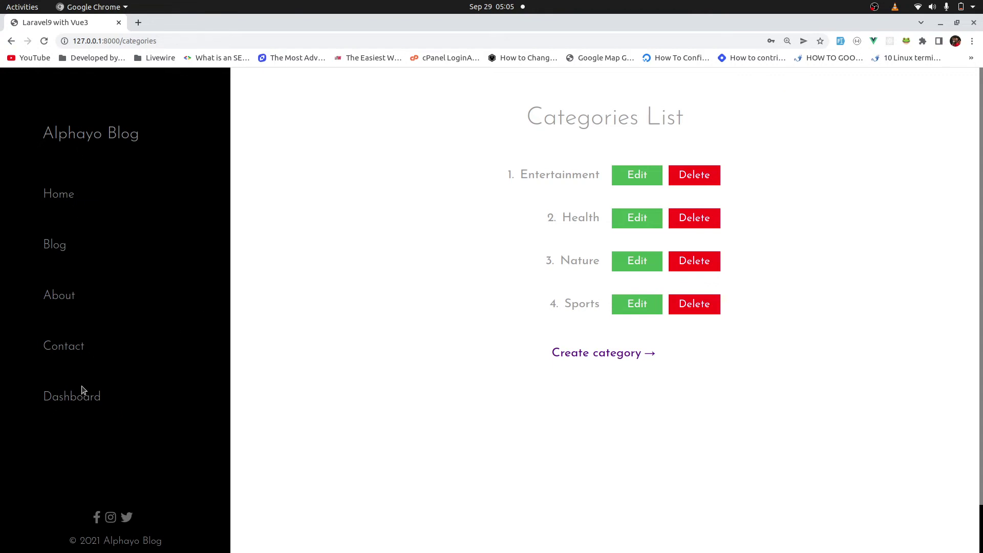
Open a new post form from the dashboard posts list and submit it empty to test validation
left_click(72, 397)
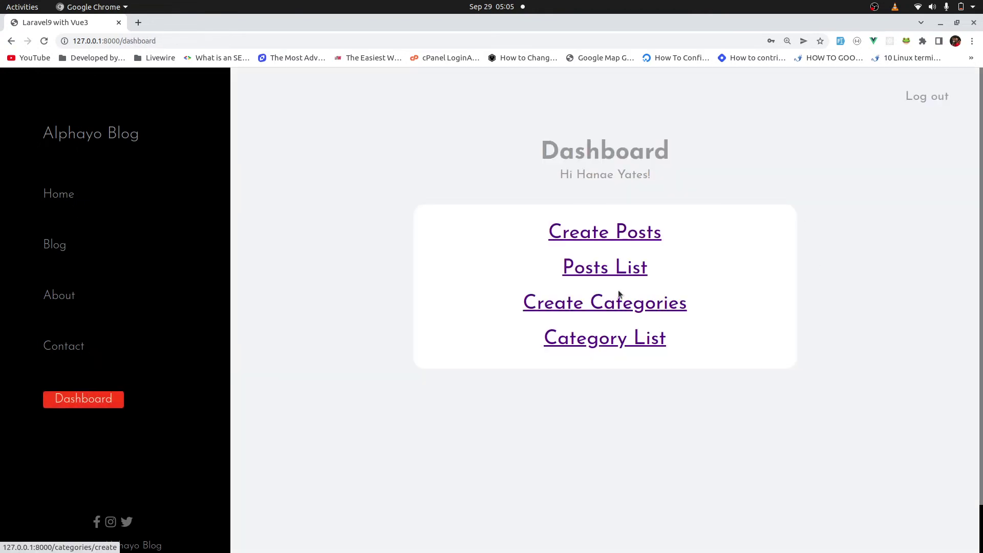
left_click(623, 266)
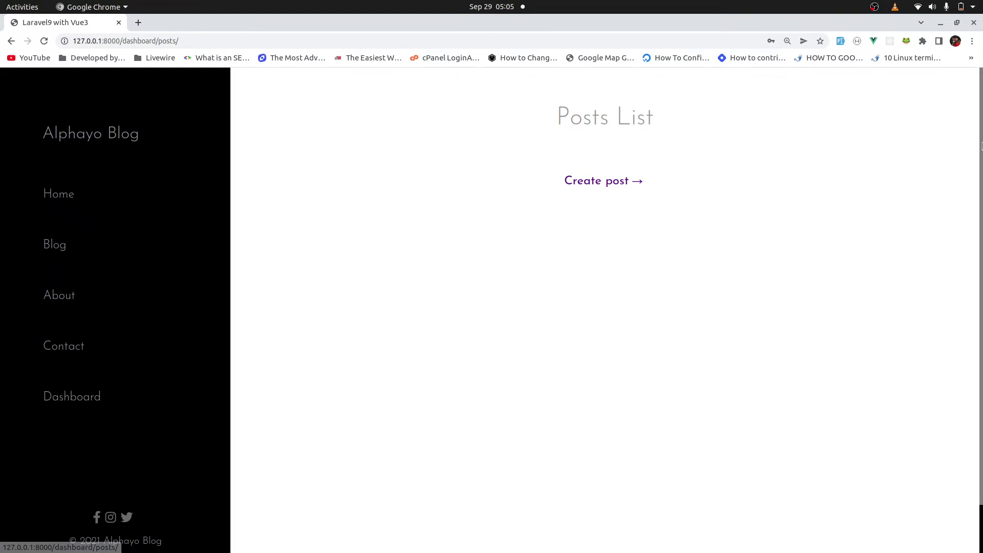
left_click(587, 181)
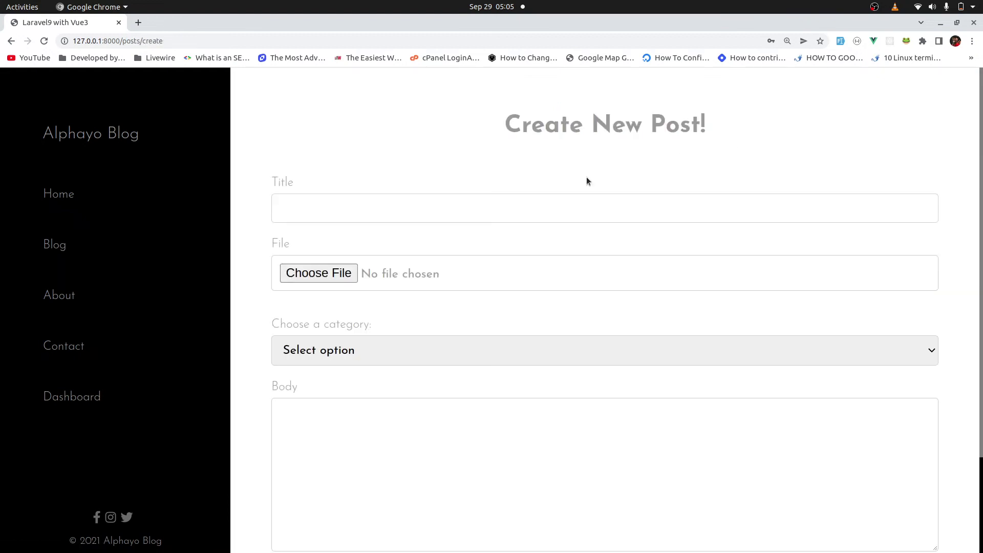
left_click_drag(982, 140, 982, 242)
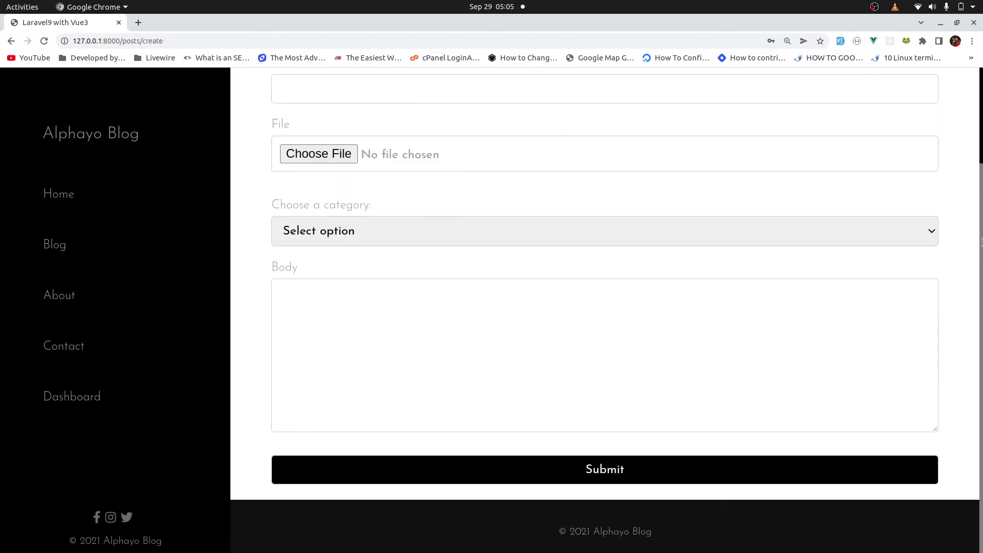
left_click(640, 475)
Enter the title 'New post' and attach pushups.jpg as the post image
scroll(982, 270, "up", 4)
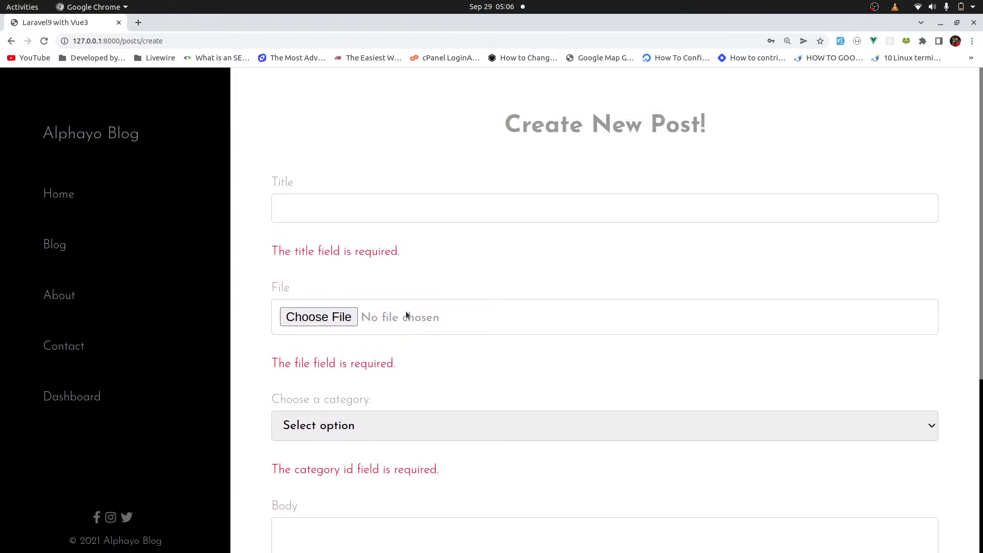
left_click(766, 219)
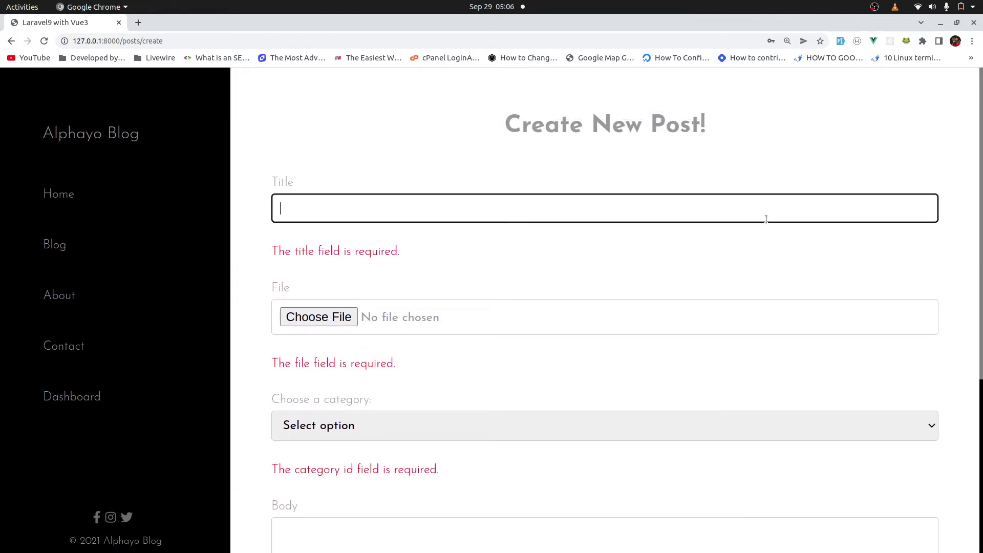
type("New post")
left_click(322, 321)
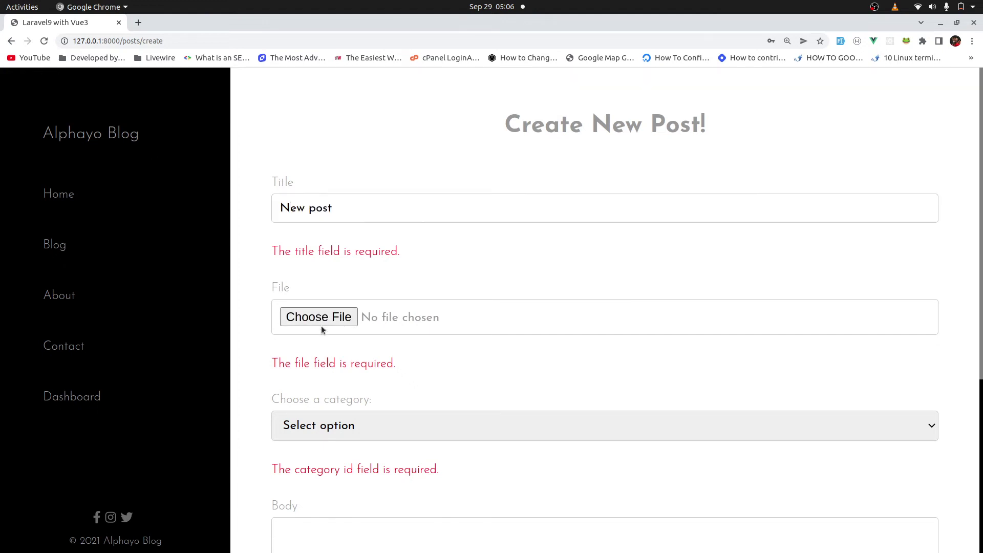
key("Return")
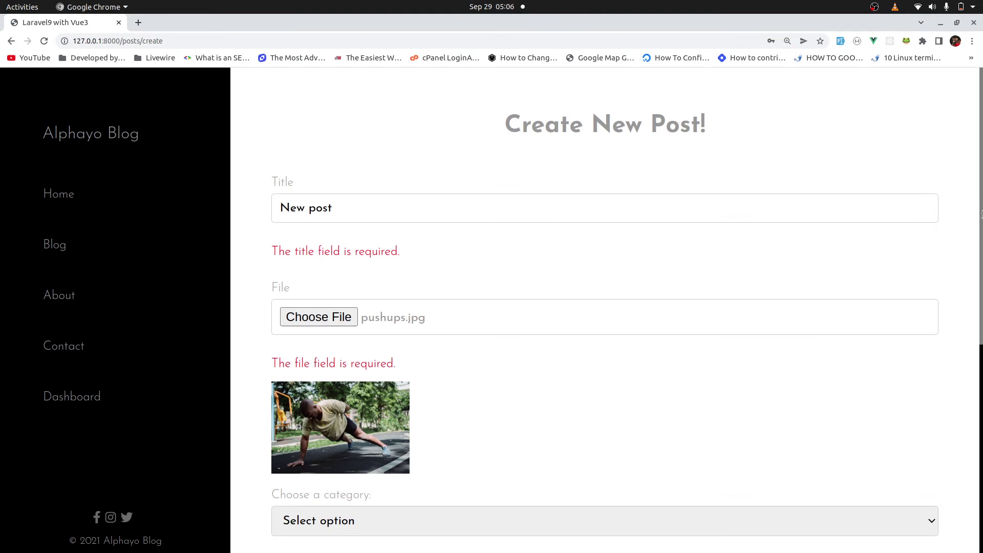
Set the post's category to Health, replacing an initial Nature choice
scroll(604, 307, "down", 5)
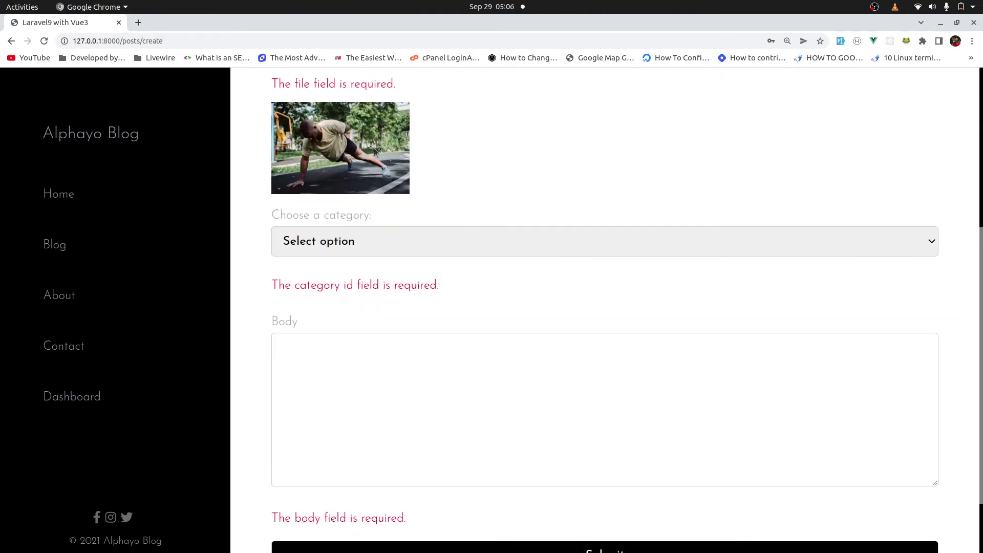
left_click_drag(981, 324, 971, 266)
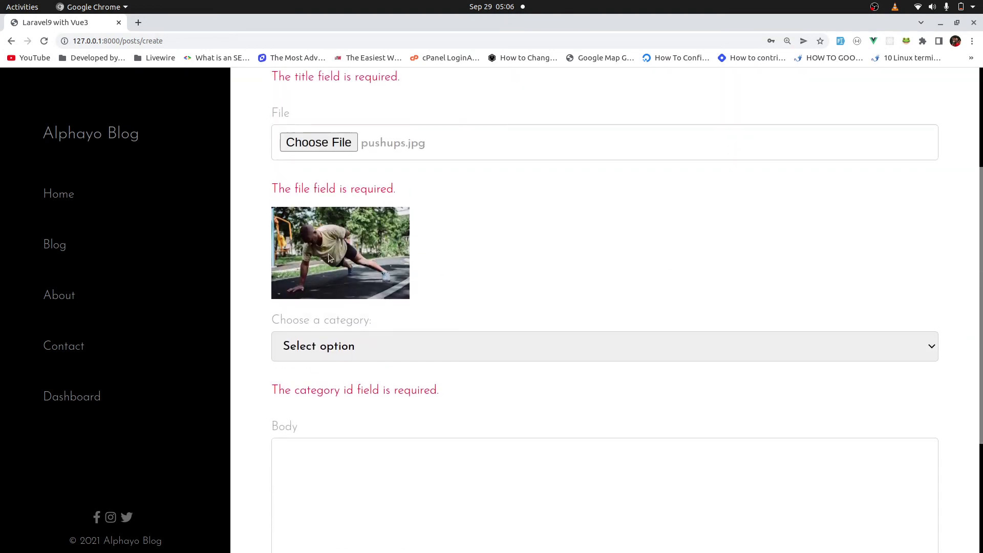
left_click(515, 347)
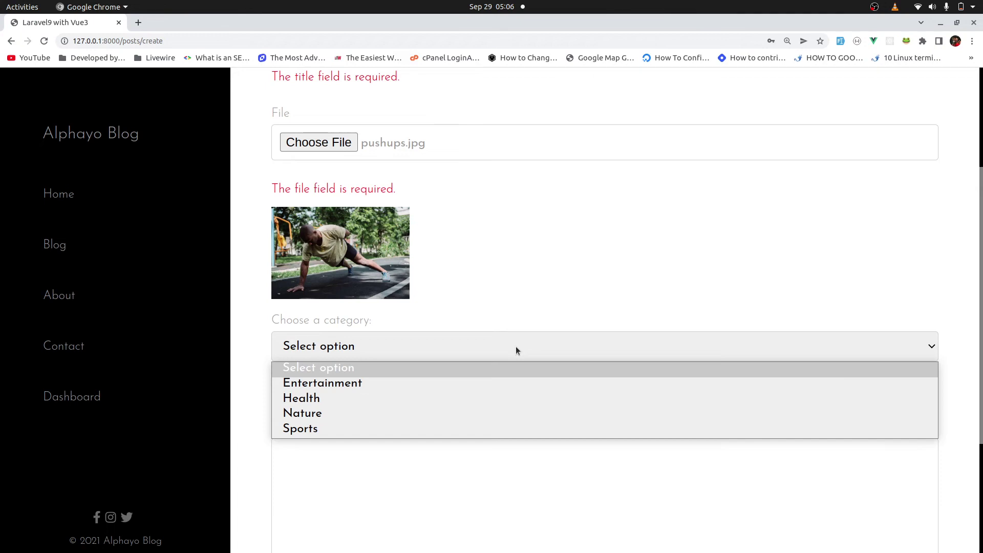
left_click(342, 415)
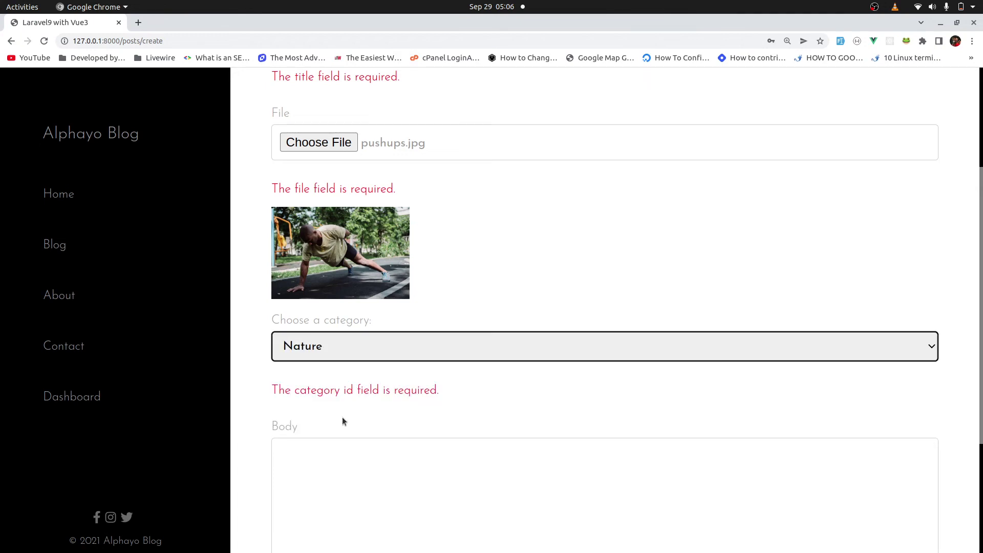
left_click(331, 345)
left_click(301, 405)
Highlight the word 'id' in the category id validation error message
scroll(982, 361, "down", 3)
left_click(385, 347)
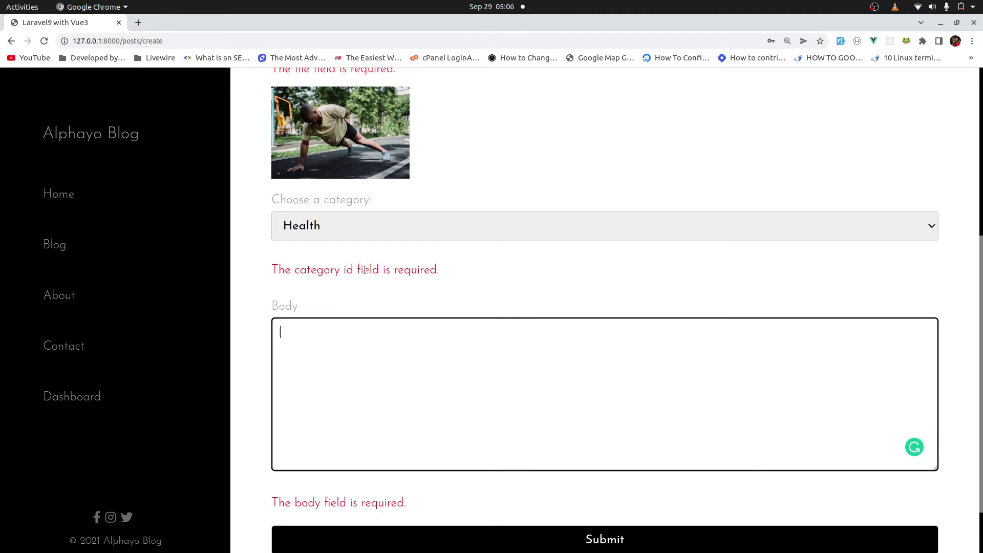
left_click_drag(451, 266, 297, 260)
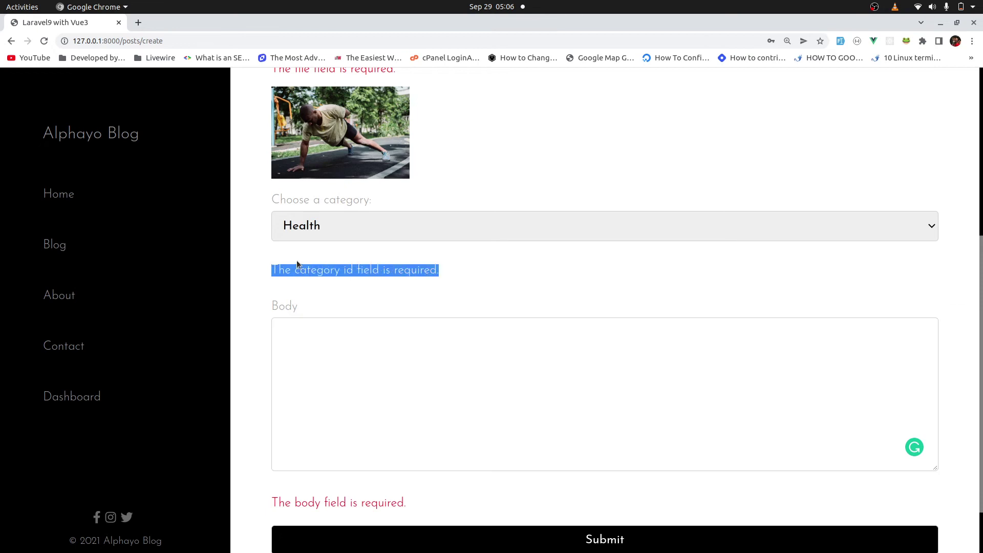
left_click(358, 289)
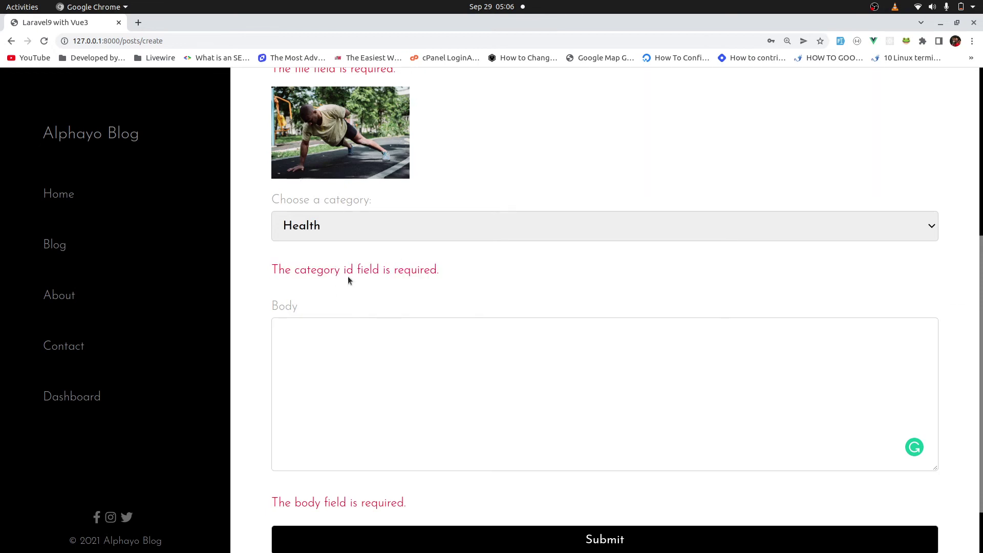
double_click(348, 270)
Fill the body with 'body of my post' and submit the new post
left_click(380, 343)
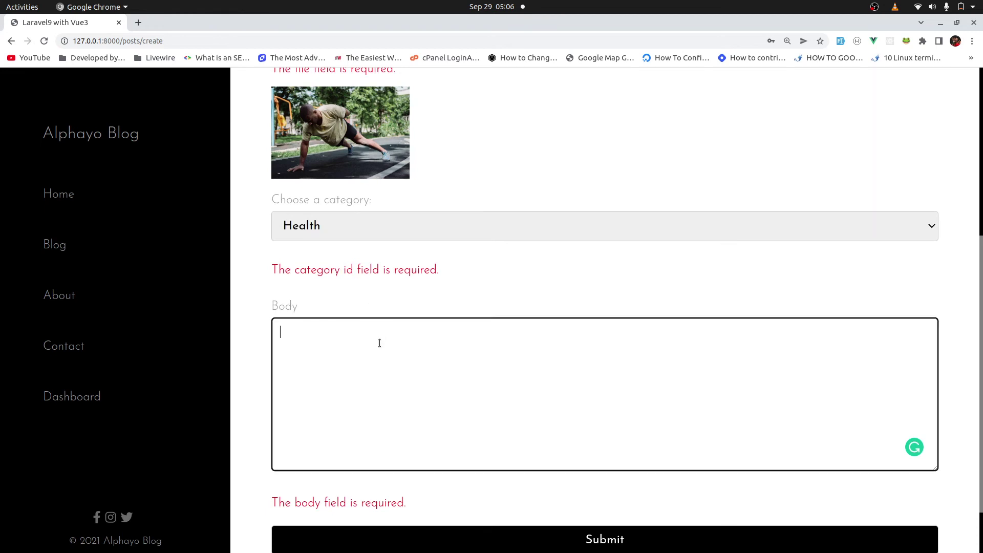
type("Body")
key("BackSpace")
key("BackSpace")
key("BackSpace")
key("BackSpace")
type("body of my post")
left_click(530, 543)
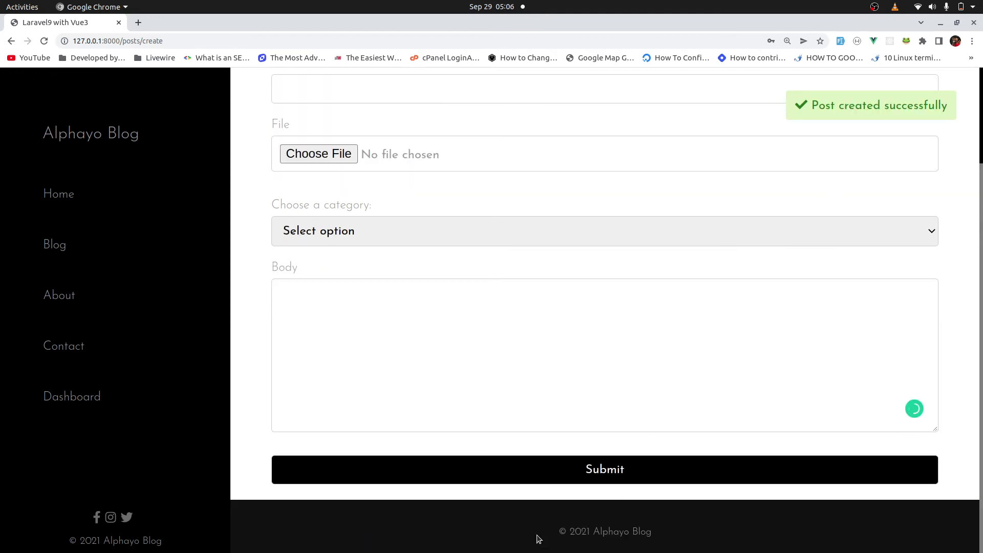
Open 'New post' for editing from the dashboard's posts list
left_click(80, 398)
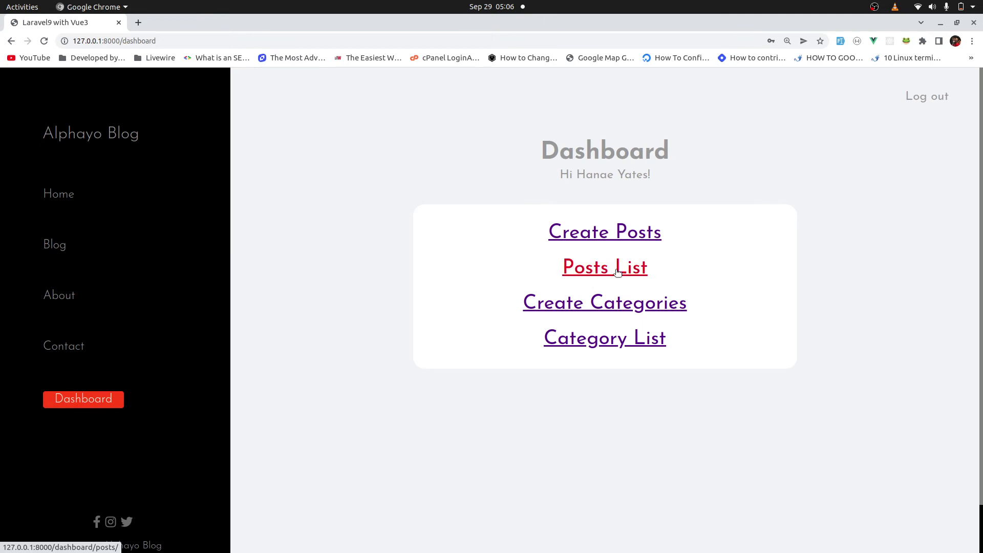
left_click(594, 272)
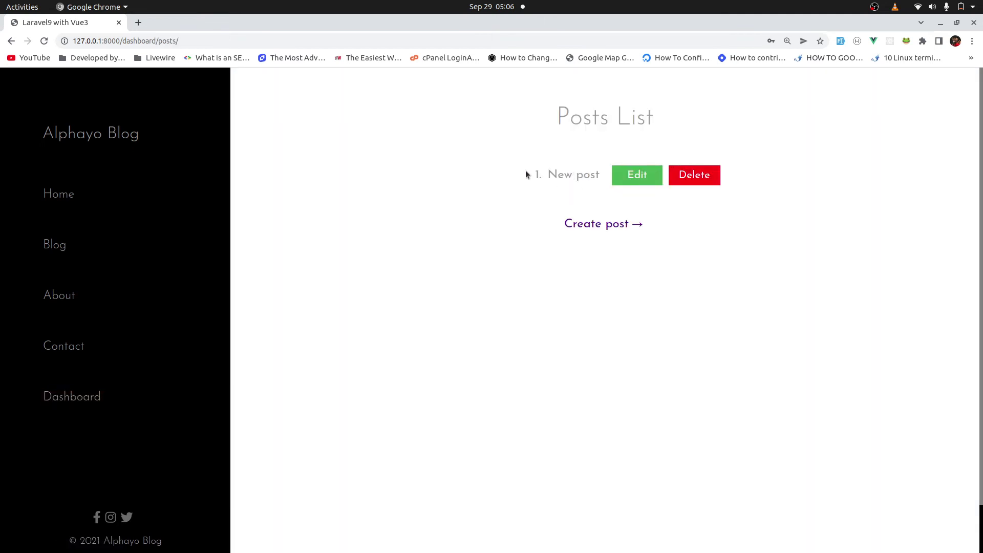
left_click_drag(526, 175, 769, 186)
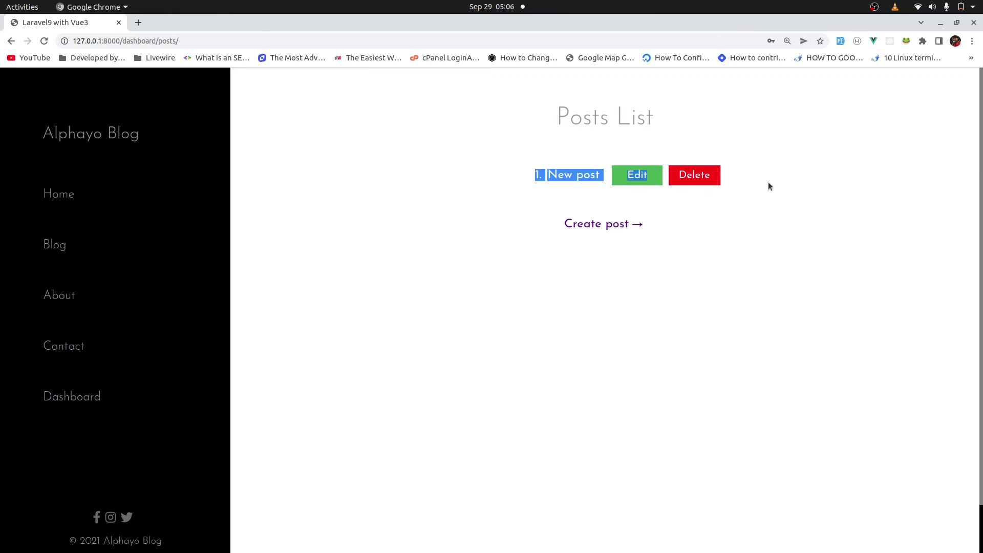
left_click(769, 186)
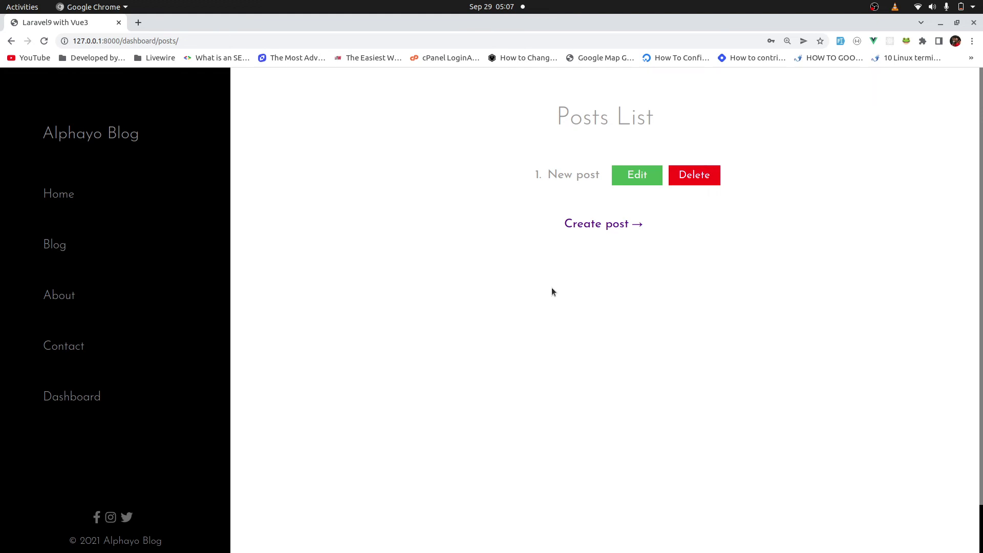
left_click(637, 174)
Change the post title to 'New post updated'
left_click(425, 211)
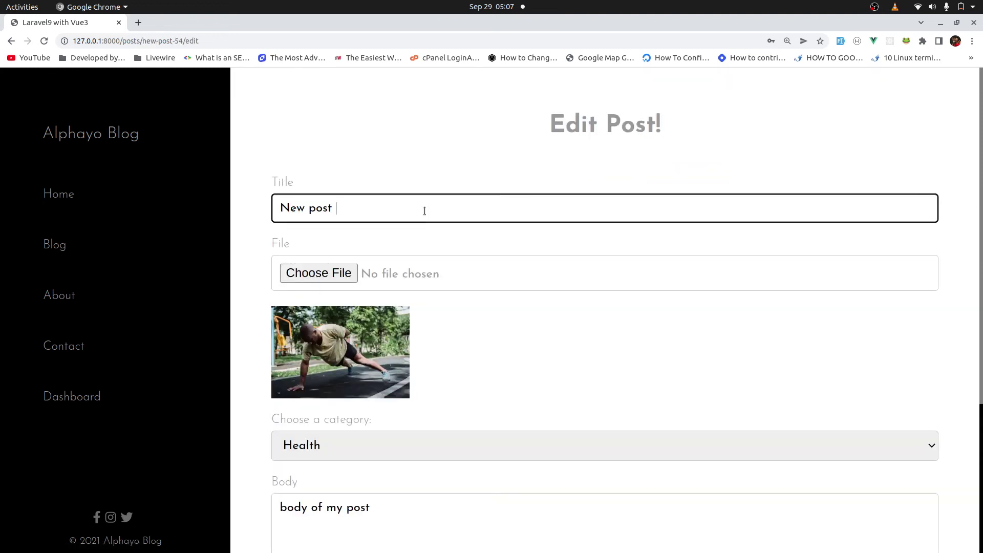
type("up")
key("BackSpace")
key("BackSpace")
key("BackSpace")
type("updated")
Replace the post image with pic3.jpg and save the edited post
left_click(344, 276)
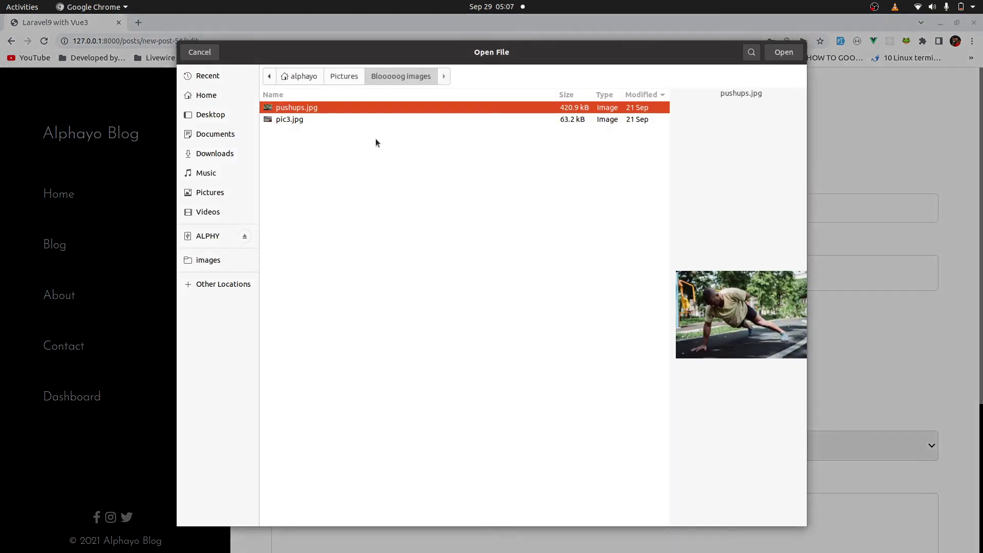
left_click(332, 119)
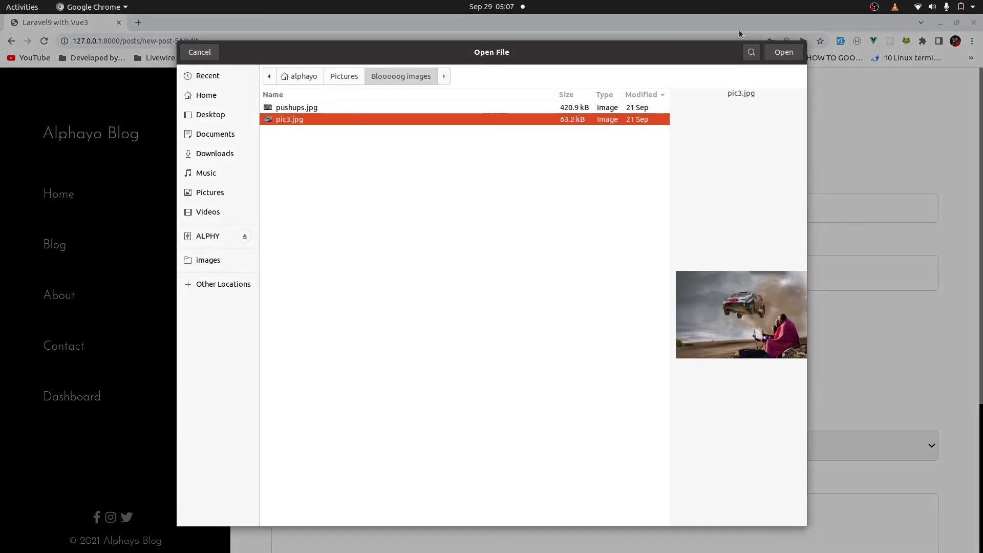
left_click(793, 53)
left_click_drag(981, 201, 982, 372)
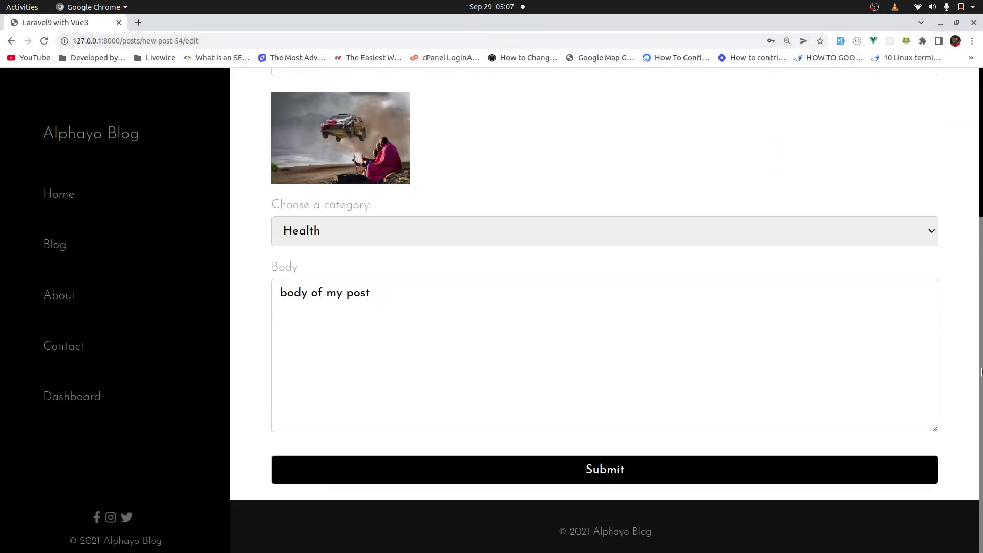
left_click(420, 466)
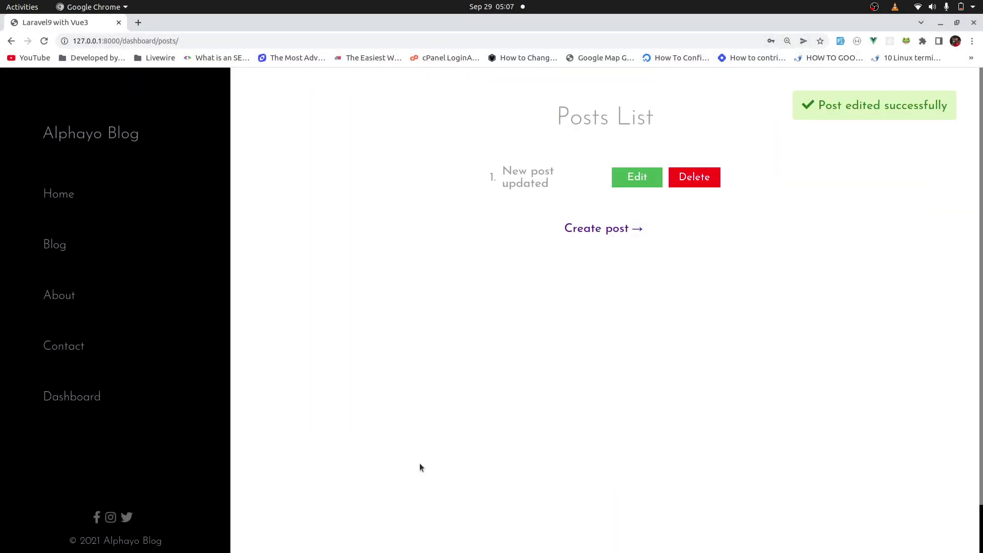
Open the public blog in a new tab and read the New Post Updated article page
right_click(62, 246)
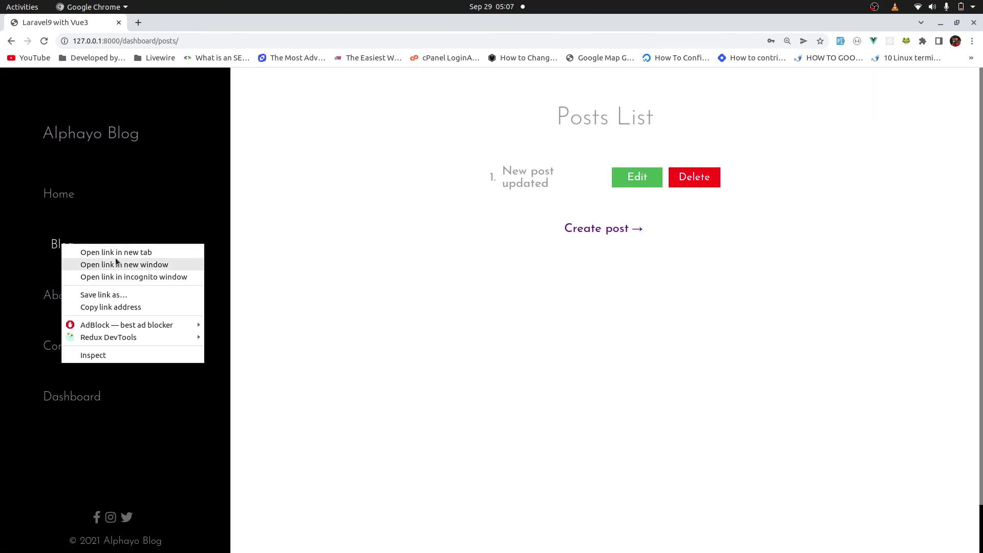
key("Escape")
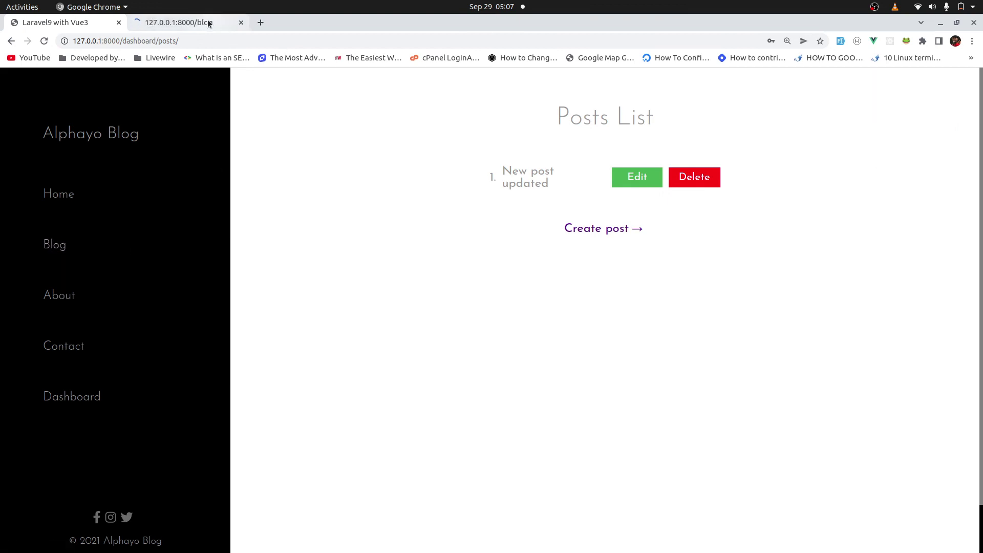
left_click(204, 22)
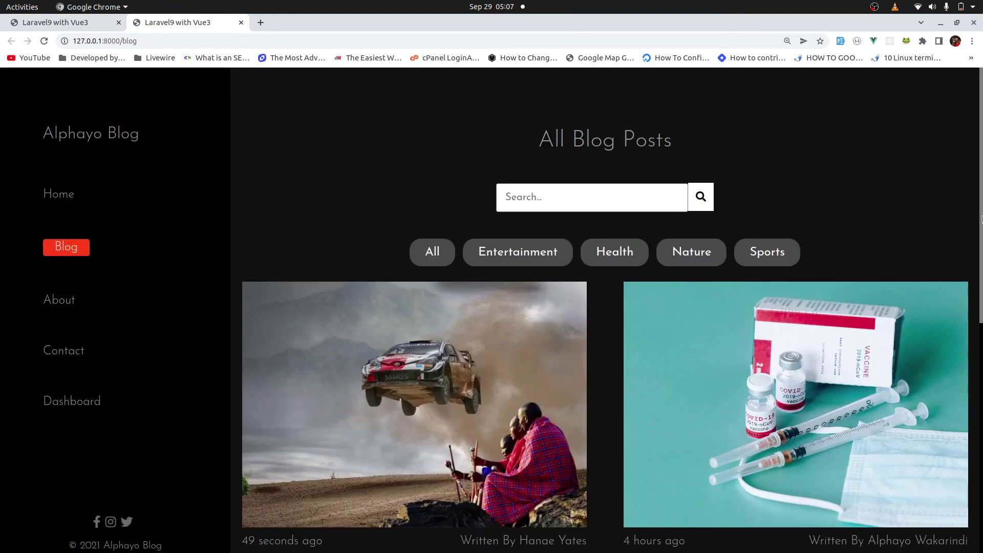
left_click_drag(980, 294, 981, 347)
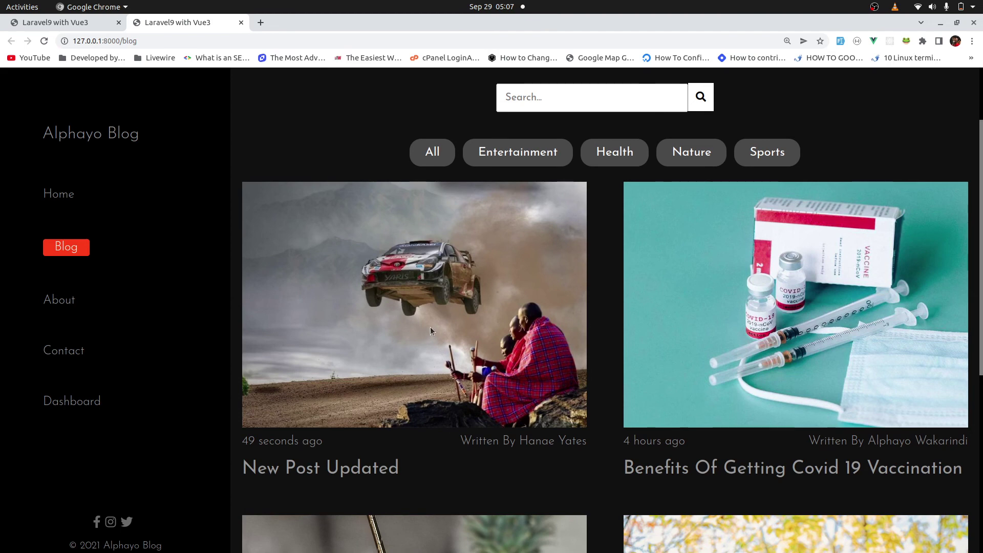
left_click(323, 477)
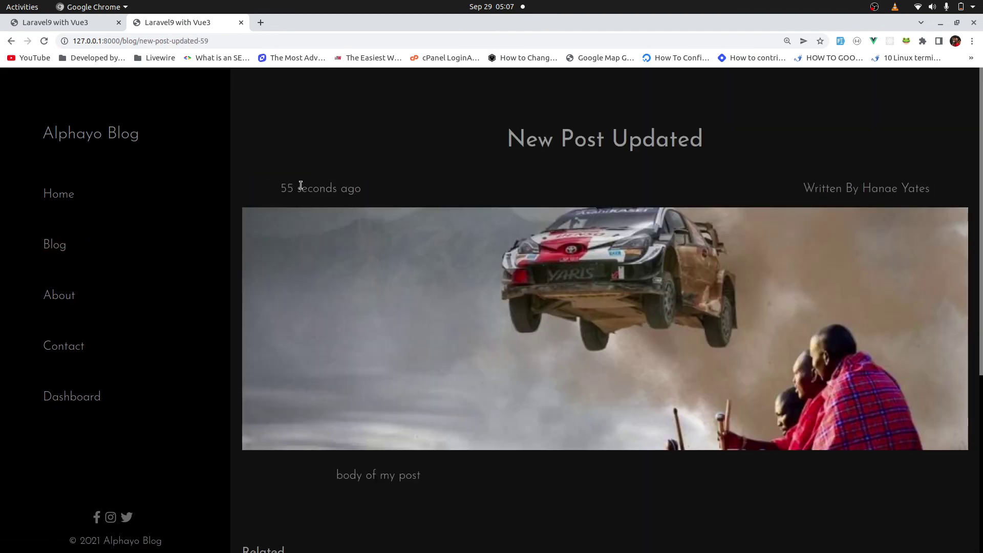
scroll(307, 205, "down", 5)
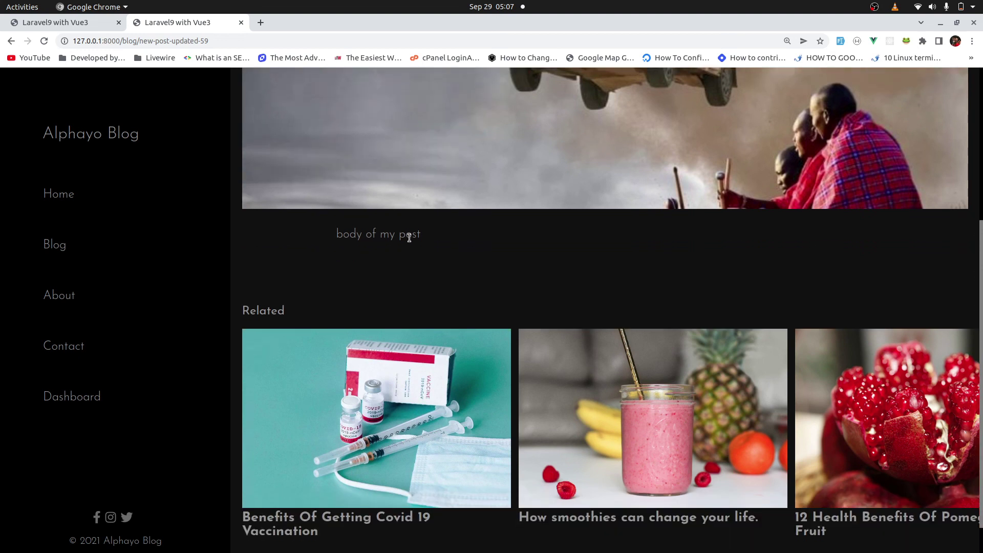
Append 'again' to the post title, making it 'New post updated again', and save
left_click(92, 23)
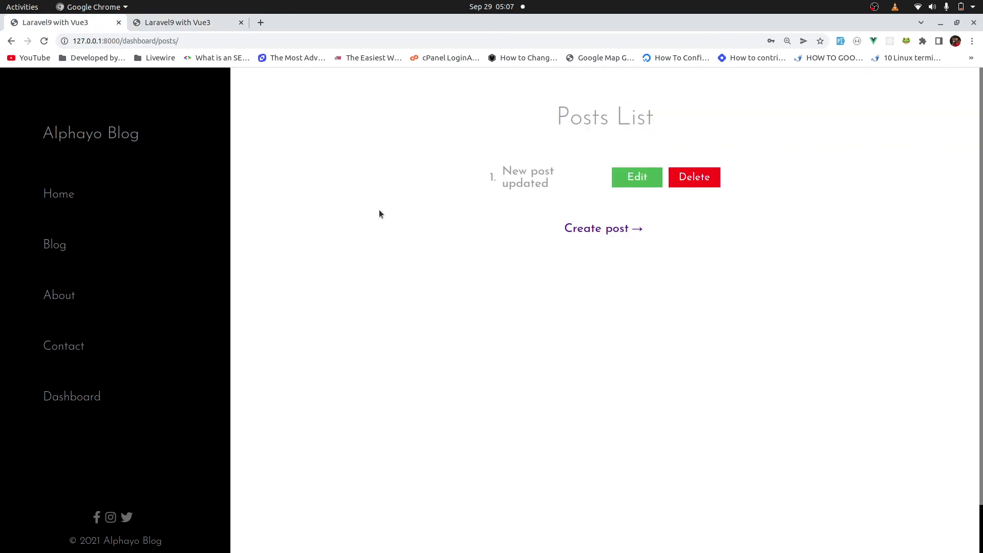
left_click(634, 182)
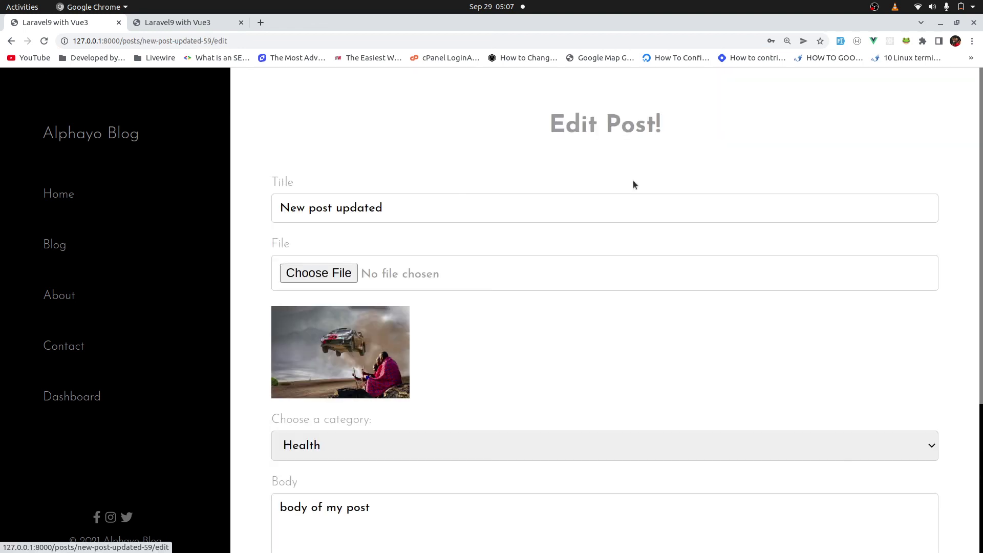
scroll(375, 300, "down", 3)
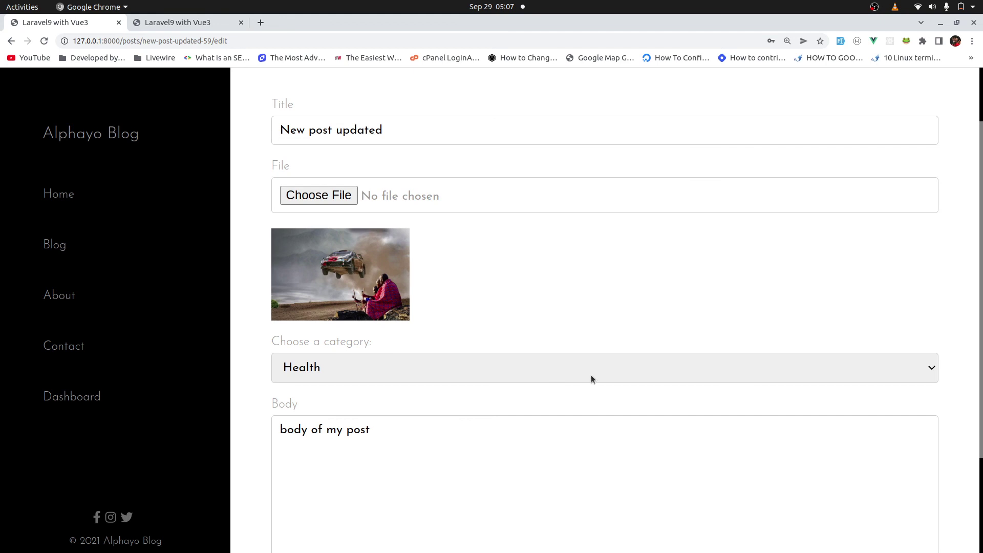
left_click(437, 133)
type("again")
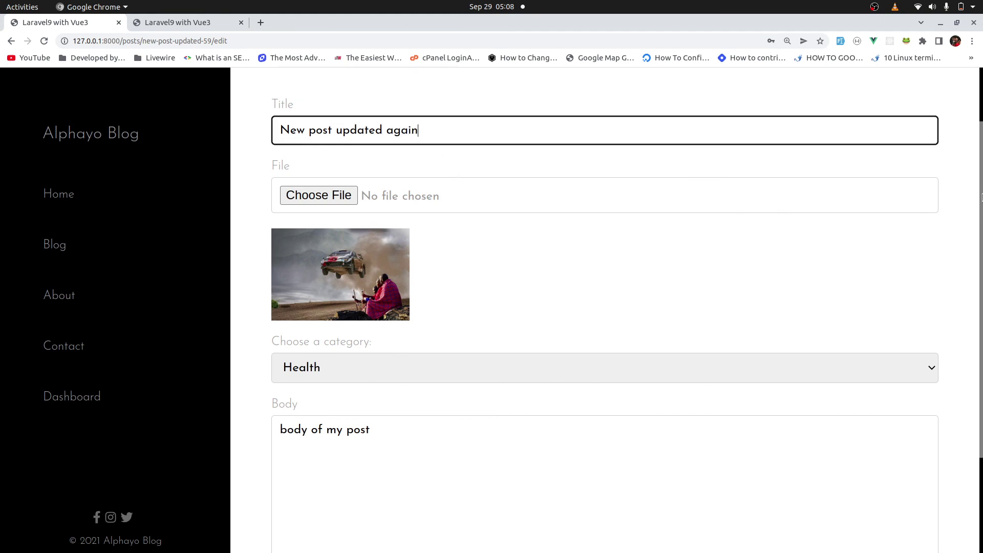
scroll(978, 402, "down", 3)
left_click(567, 469)
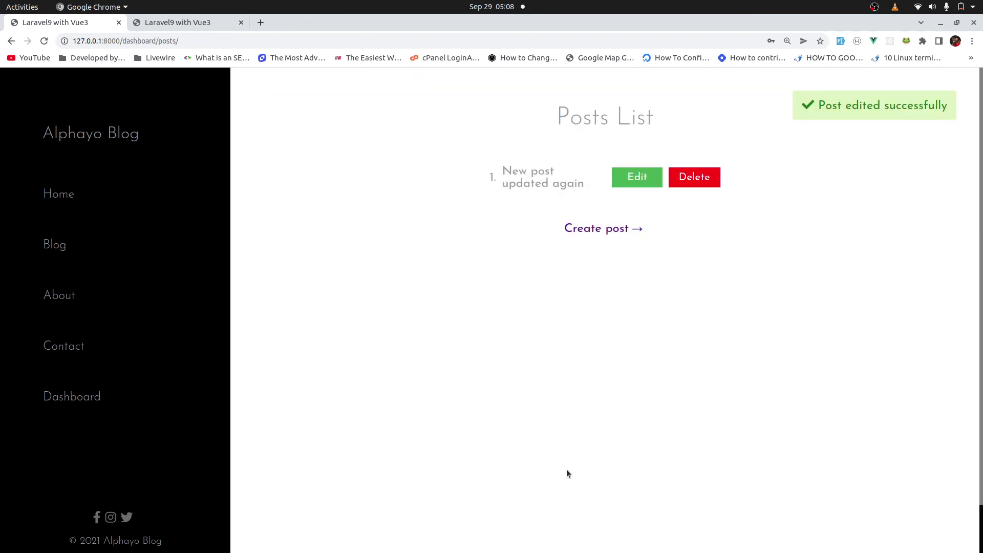
Reopen the post to check its new title, then log out from the dashboard
left_click(637, 180)
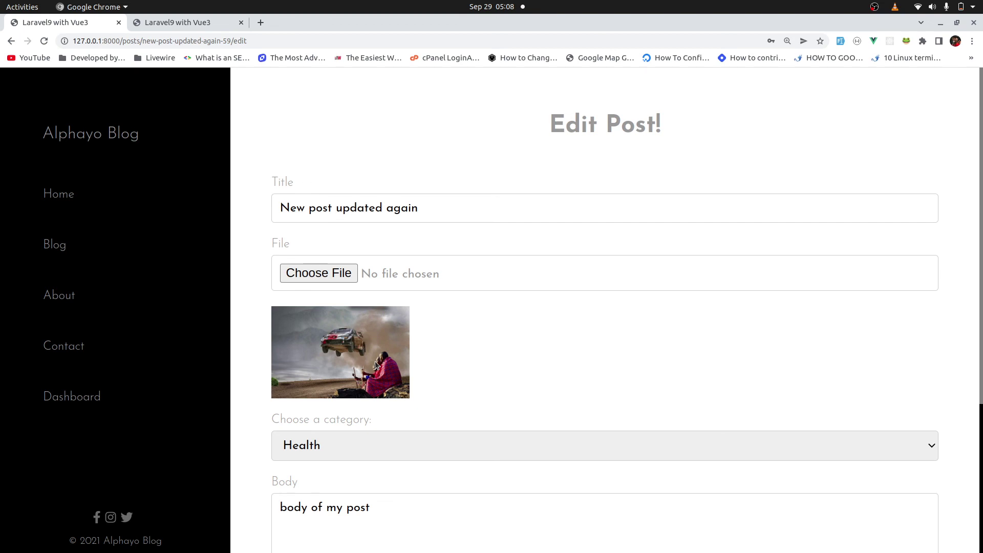
left_click(87, 398)
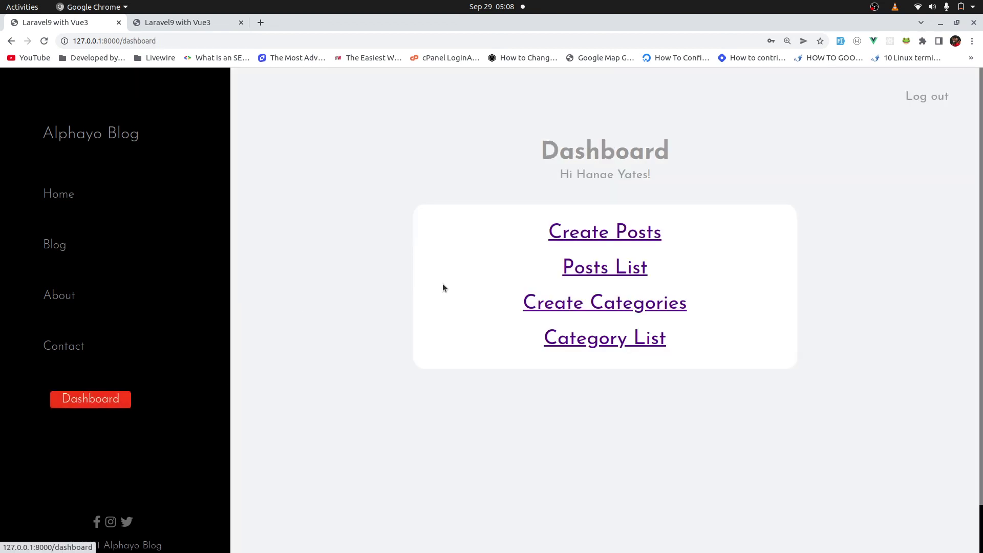
left_click(938, 97)
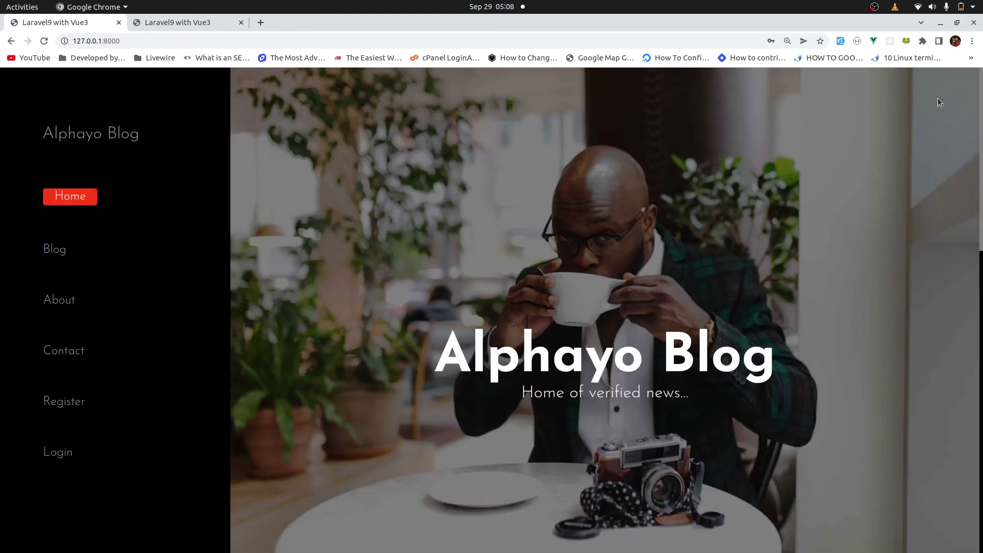